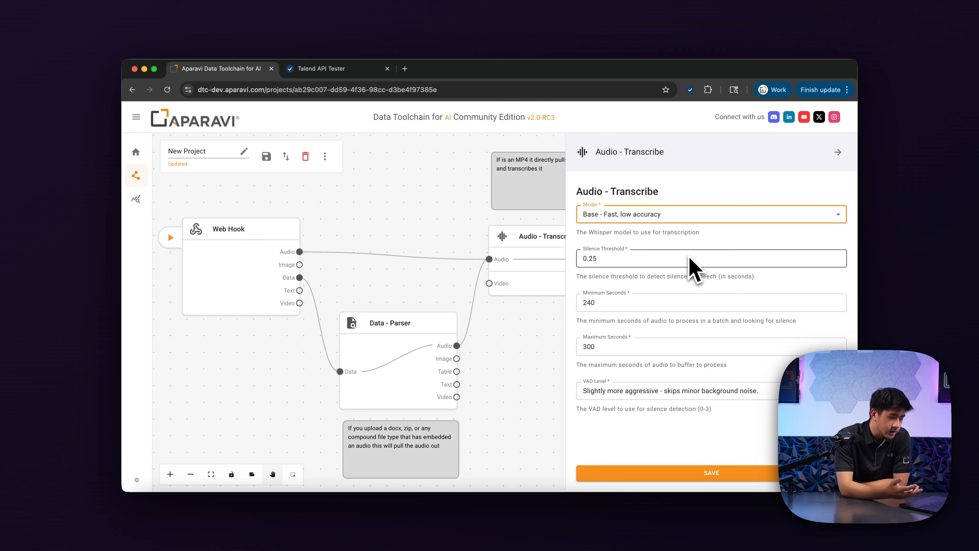
# Review the Audio - Transcribe settings, choose the VAD level "Slightly more aggressive - skips minor background noise", and save the configuration
pyautogui.click(664, 303)
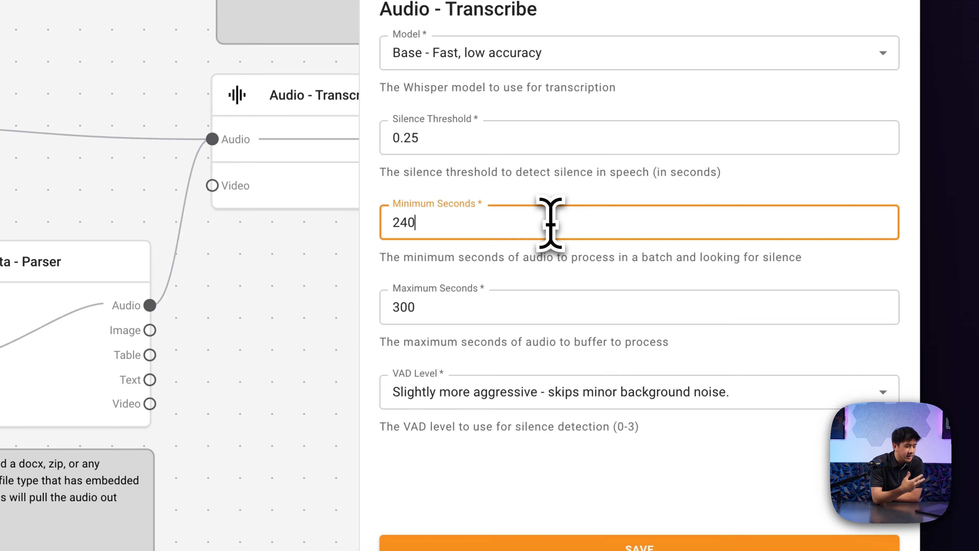
pyautogui.click(590, 397)
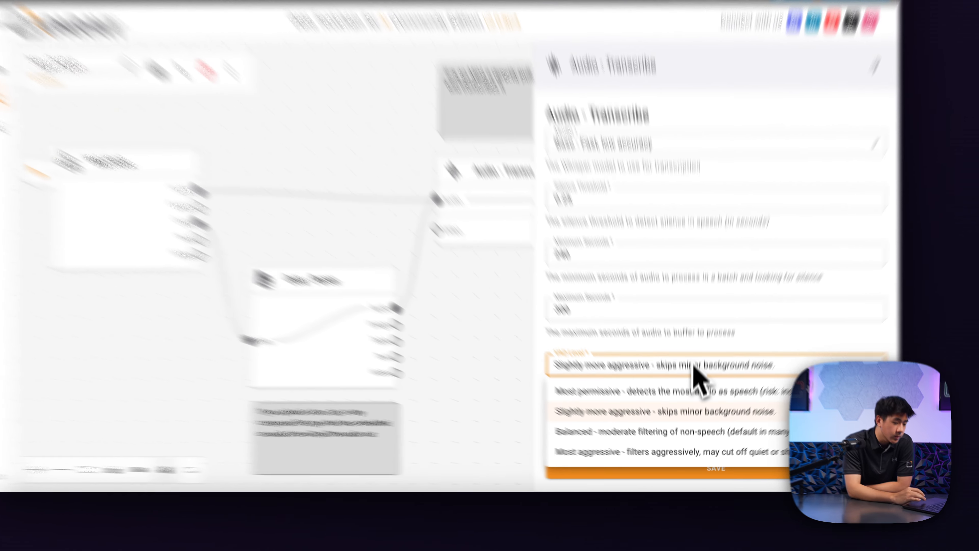
pyautogui.click(685, 391)
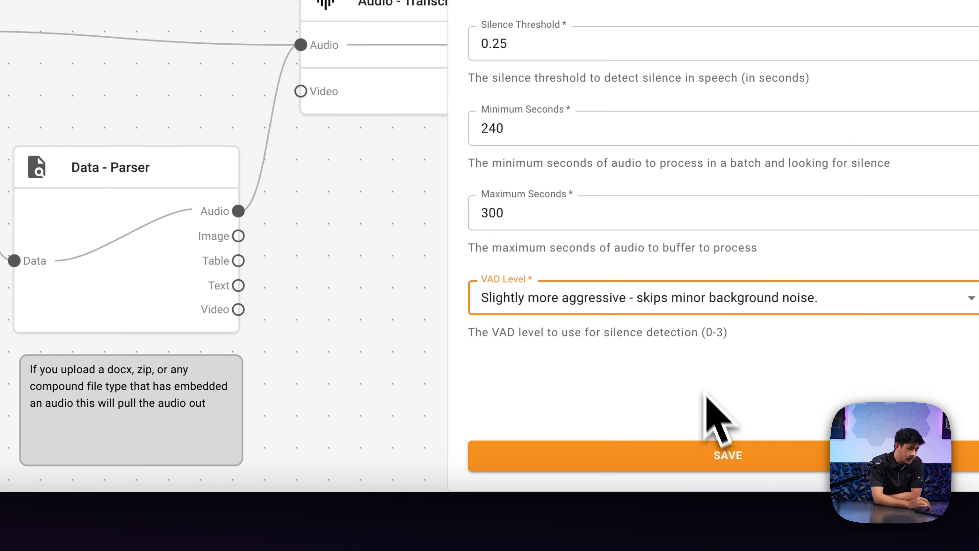
pyautogui.click(723, 444)
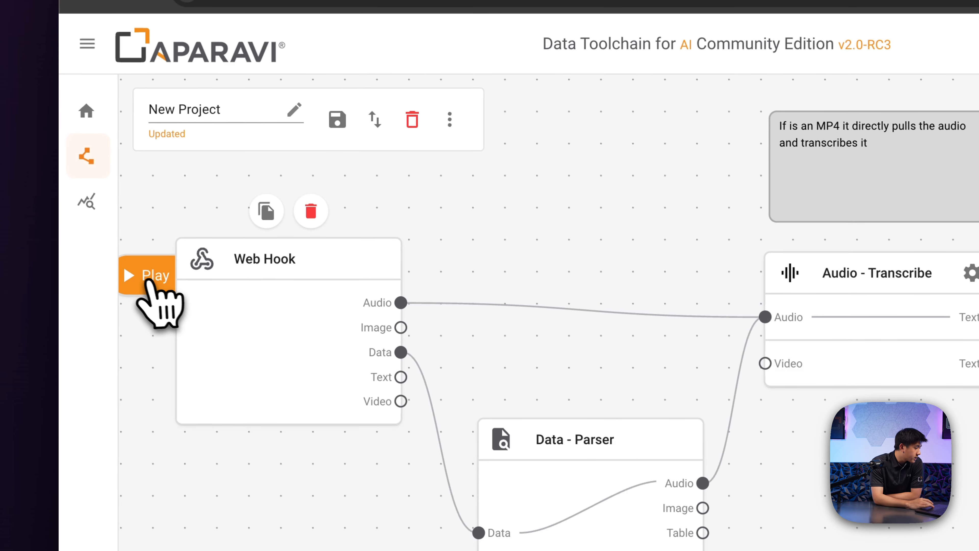
# Run the pipeline from the Web Hook node and select the full webhook URL in the project log for copying
pyautogui.click(97, 243)
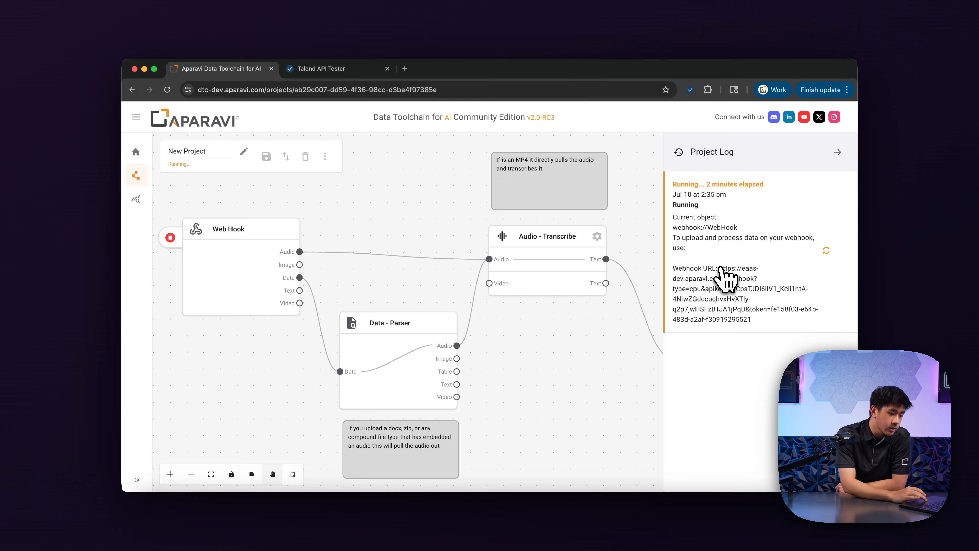
pyautogui.moveTo(720, 269); pyautogui.dragTo(754, 322)
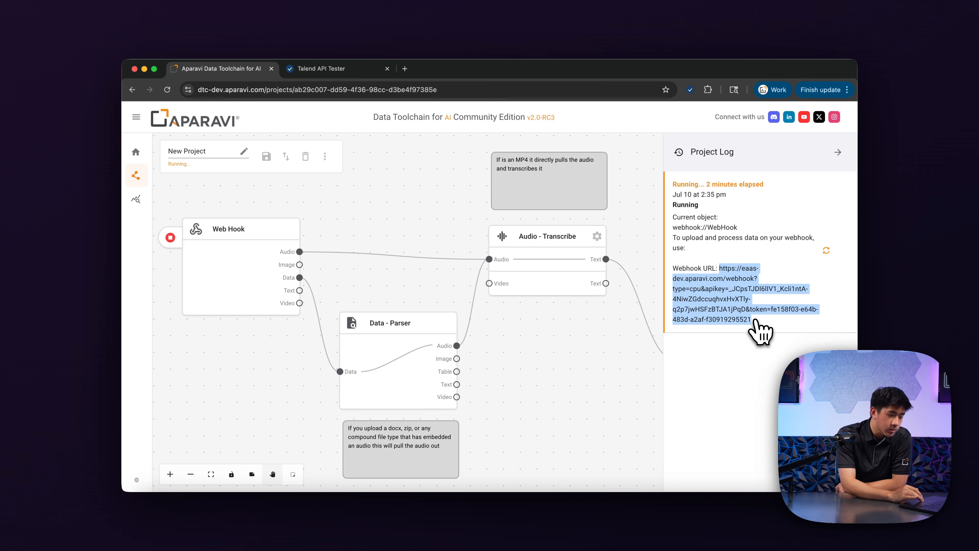
# Switch to Talend API Tester, paste the webhook URL with its API key and token as the request address, and set the method to PUT
pyautogui.click(358, 69)
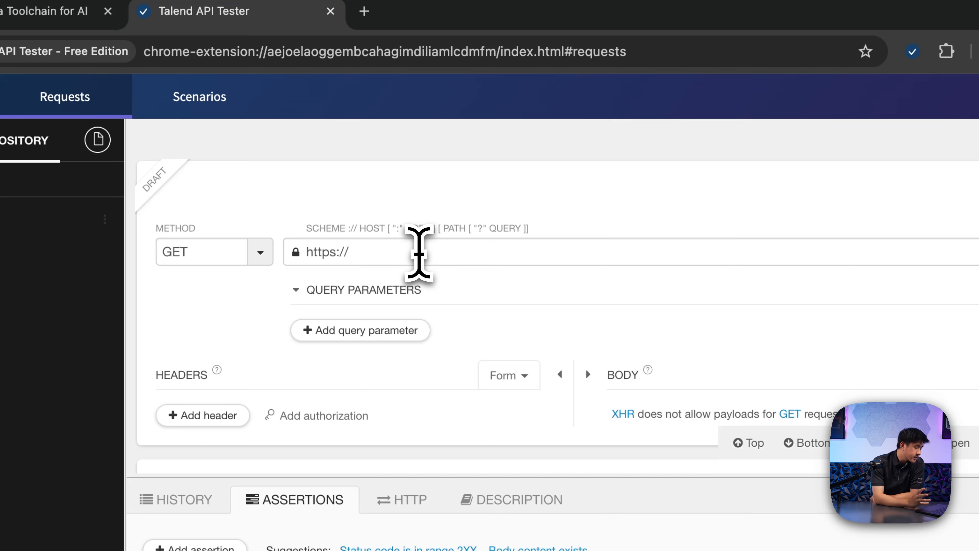
pyautogui.click(418, 253)
pyautogui.press('super+v')
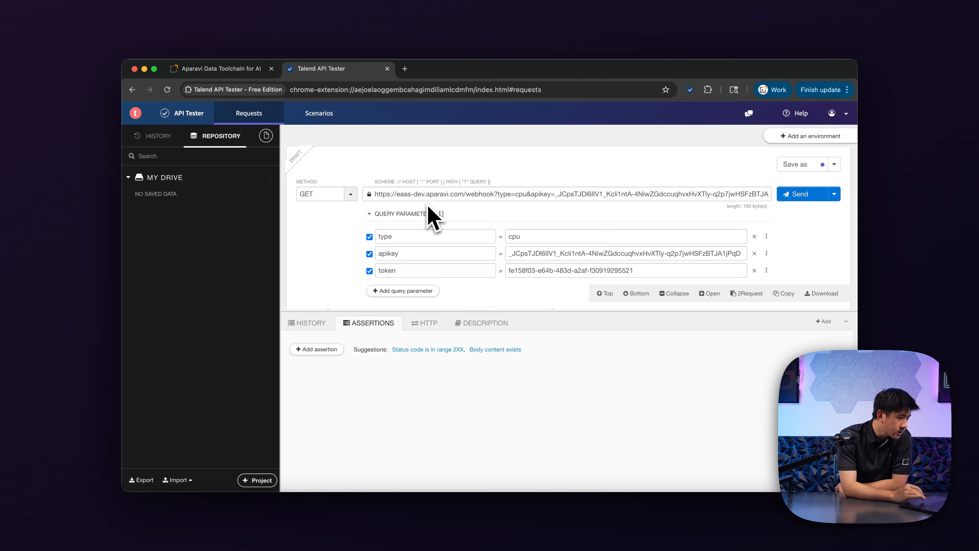
pyautogui.click(352, 196)
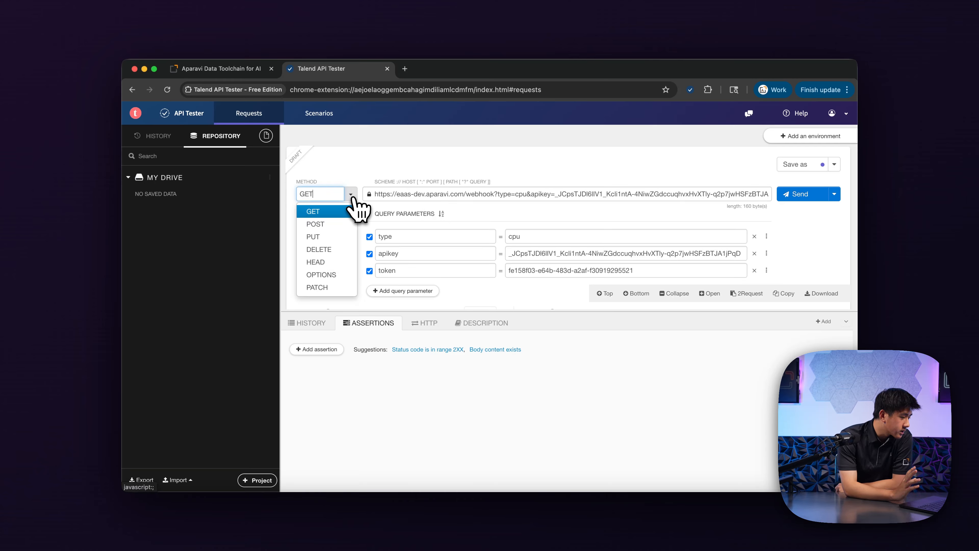
pyautogui.click(327, 237)
pyautogui.scroll(-4, 327, 239)
pyautogui.scroll(4, 327, 243)
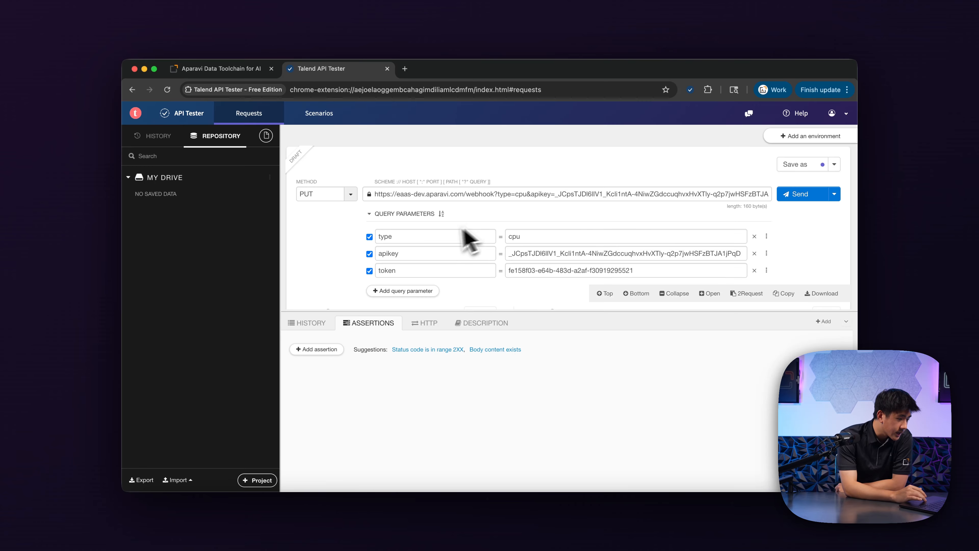
# Add an Authorization header to the request and paste the API key copied from the apikey query parameter as its value
pyautogui.tripleClick(589, 253)
pyautogui.press('super+c')
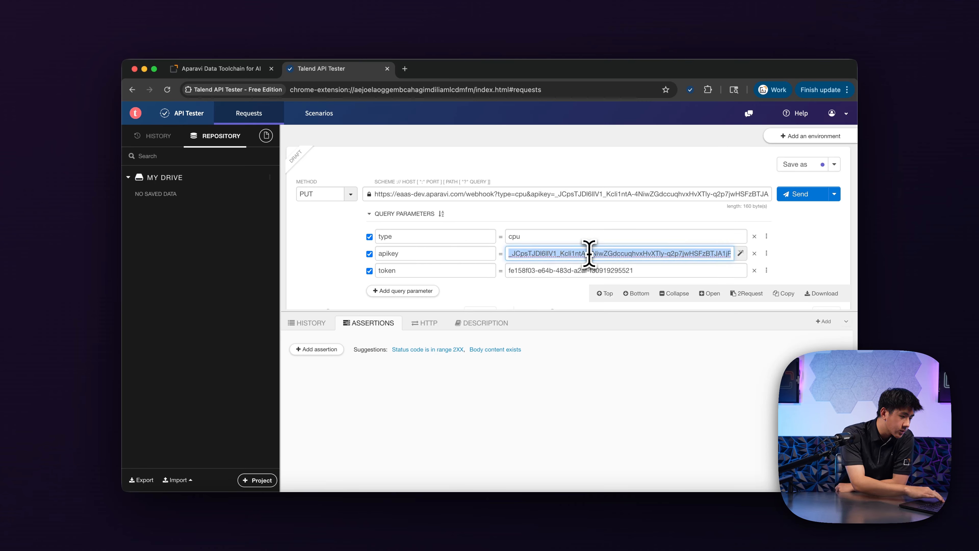
pyautogui.scroll(-3, 589, 254)
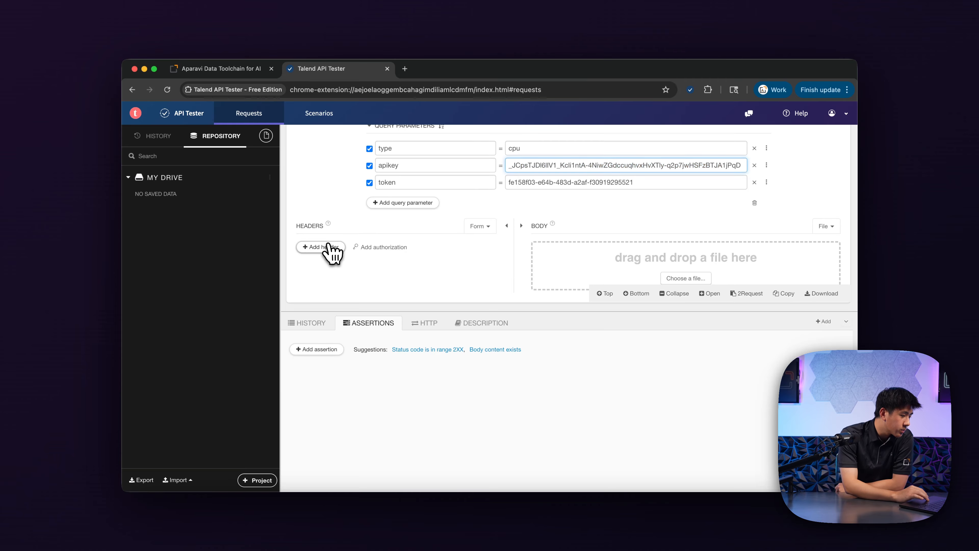
pyautogui.click(324, 247)
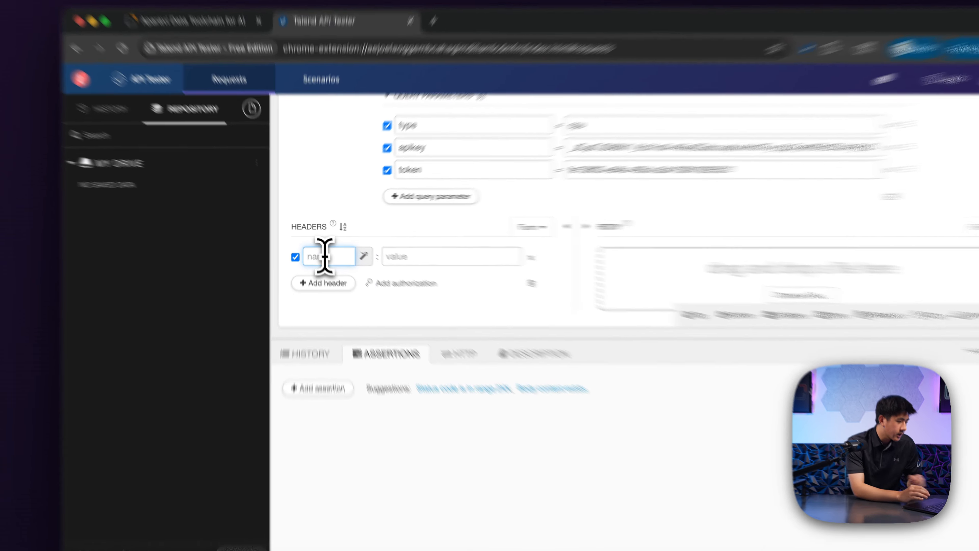
pyautogui.write('Authori')
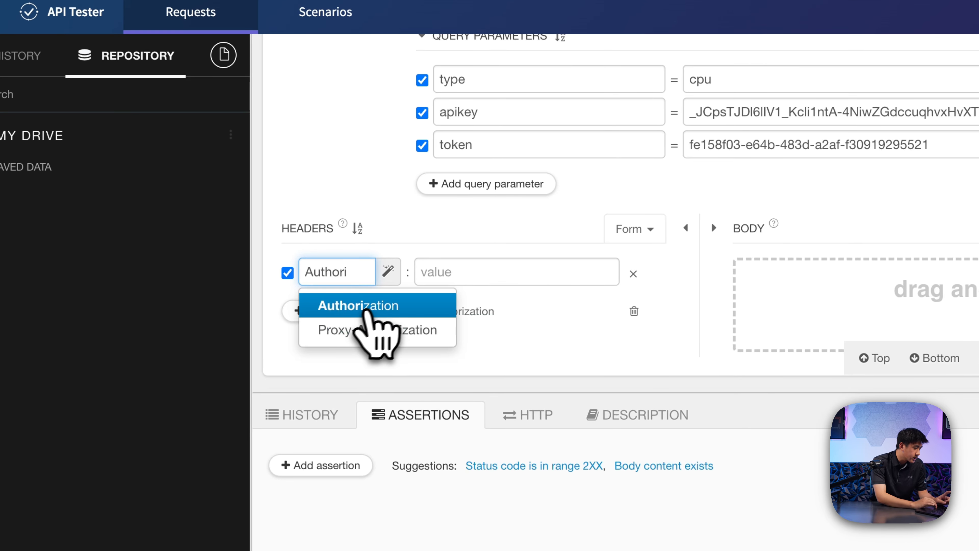
pyautogui.click(376, 307)
pyautogui.click(459, 272)
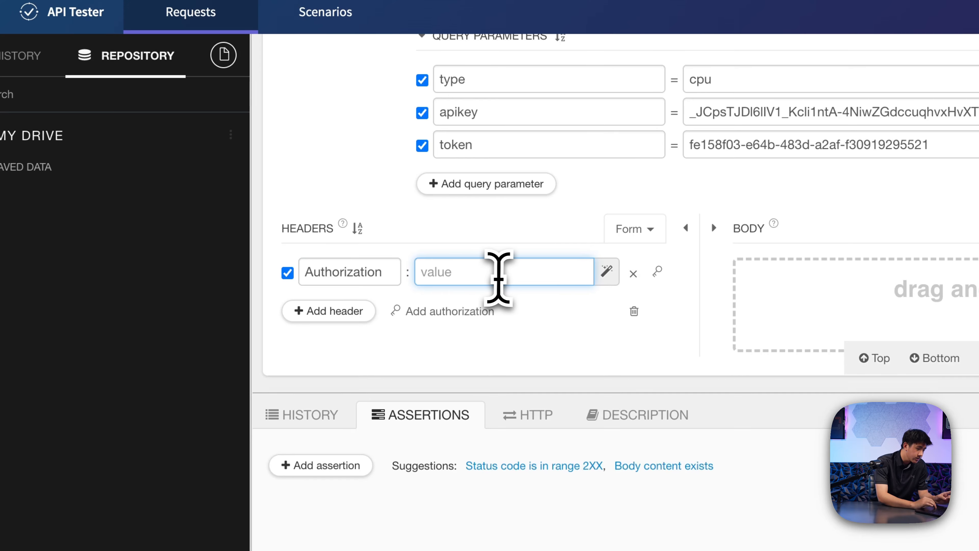
pyautogui.press('super+v')
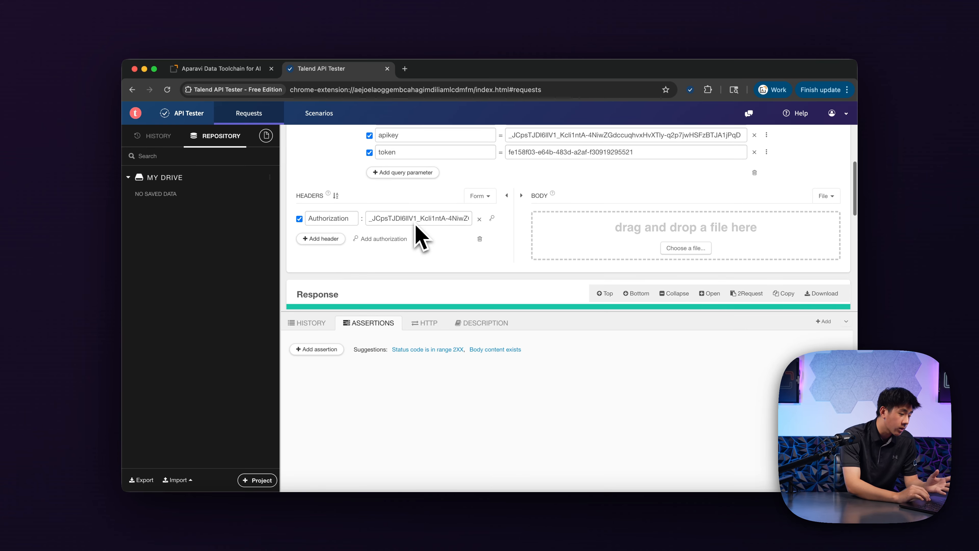
# Add a second request header named Content-Type, leaving its value empty
pyautogui.click(323, 238)
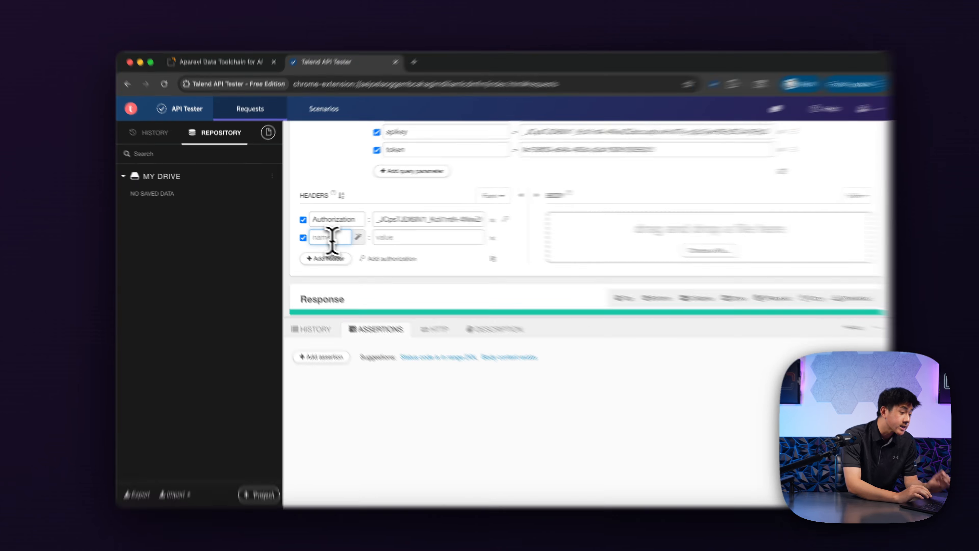
pyautogui.write('COnten')
pyautogui.press('BackSpace')
pyautogui.press('BackSpace')
pyautogui.press('BackSpace')
pyautogui.press('BackSpace')
pyautogui.press('BackSpace')
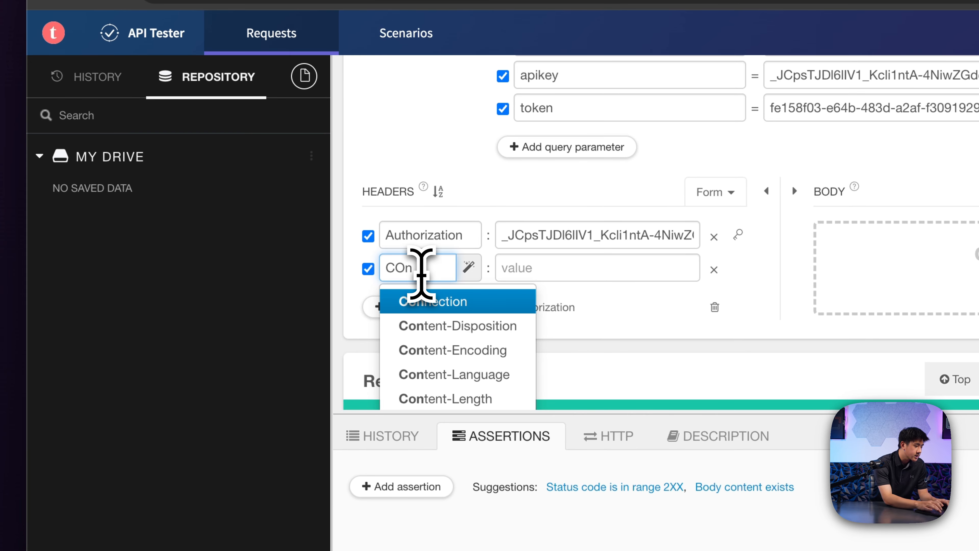
pyautogui.write('ontent')
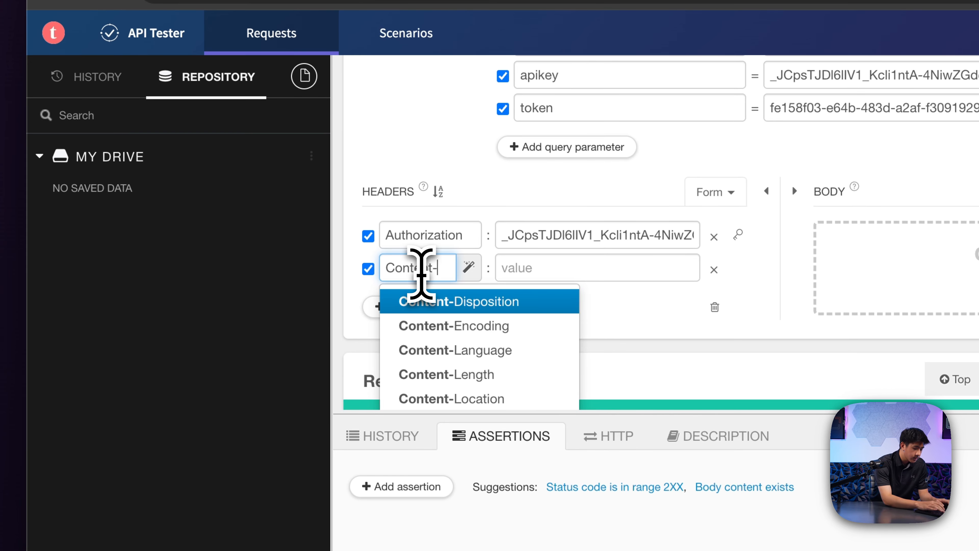
pyautogui.write('-Type')
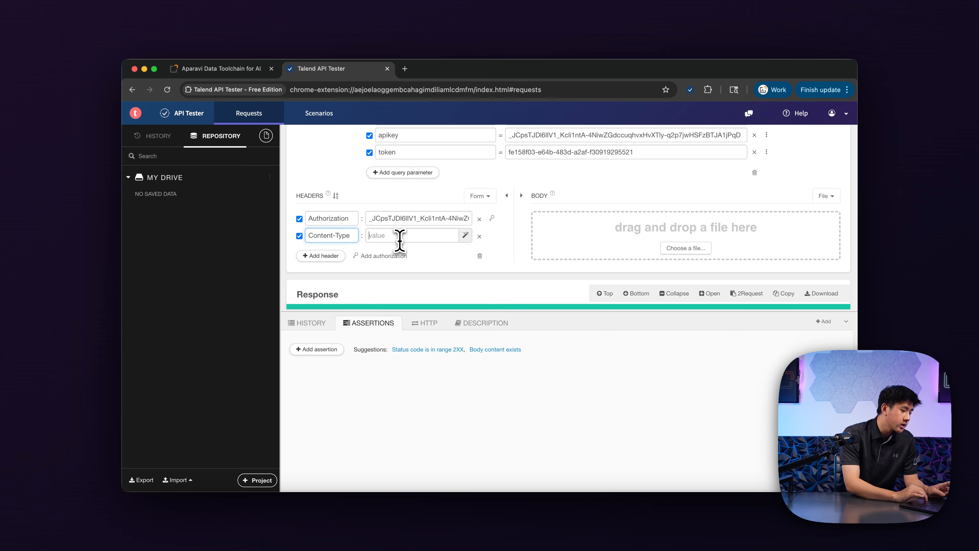
pyautogui.click(427, 239)
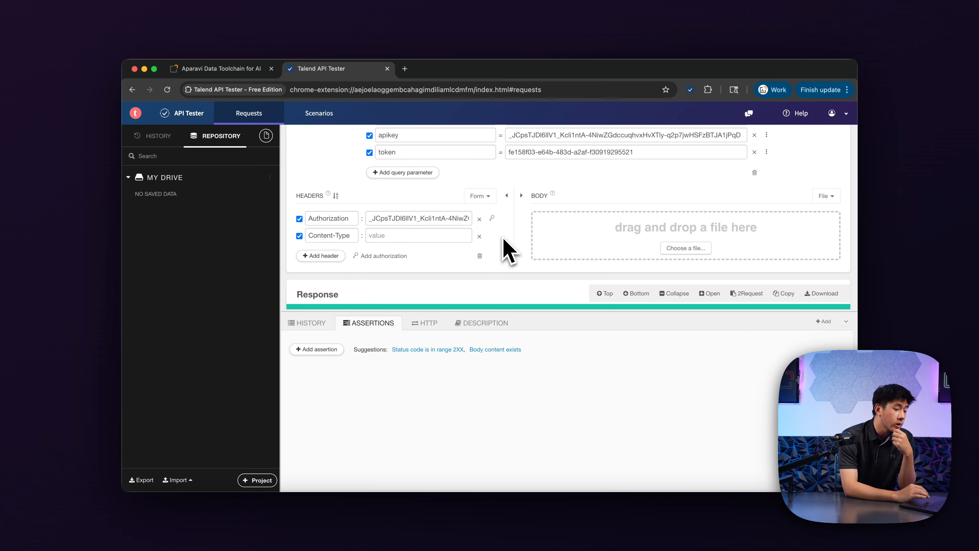
# Disable the apikey query parameter so that only type and token remain in the request URL
pyautogui.scroll(2, 640, 193)
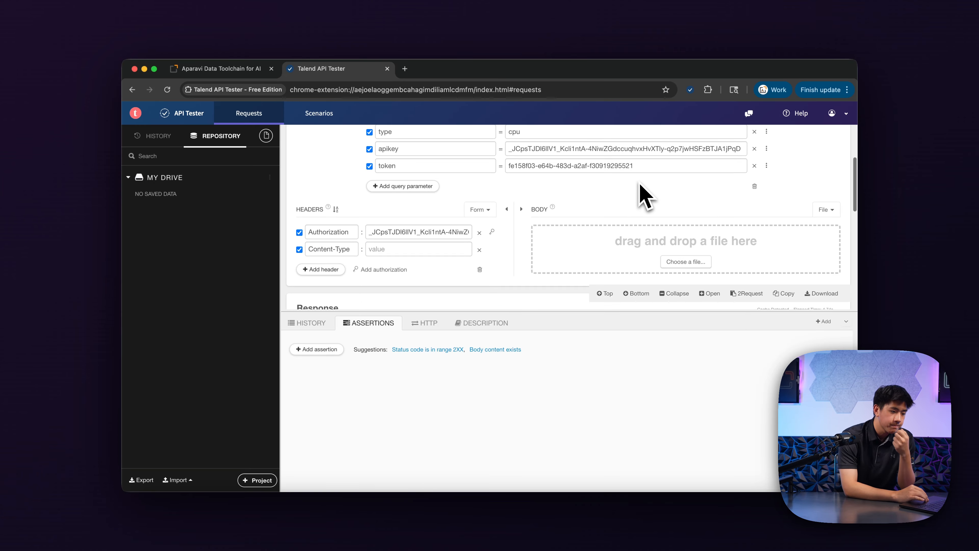
pyautogui.scroll(3, 459, 282)
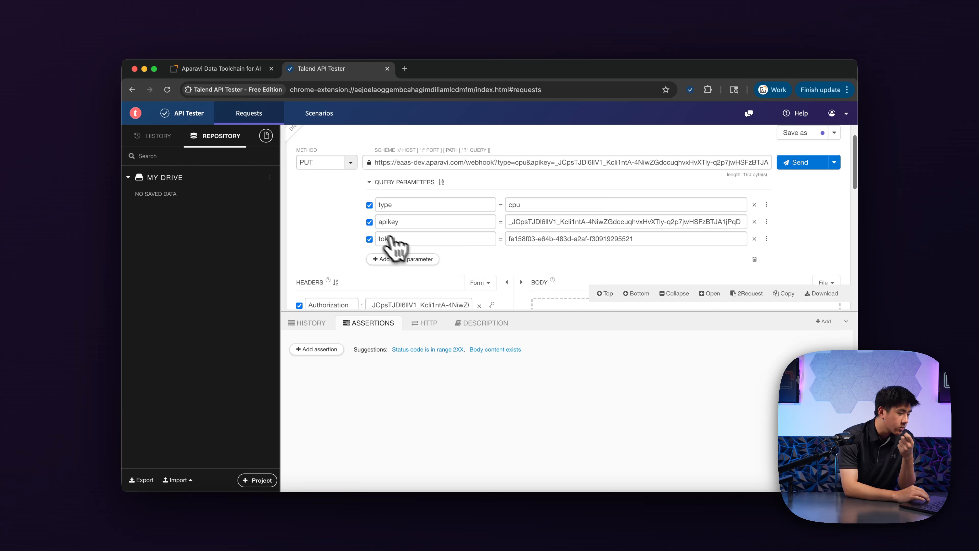
pyautogui.click(369, 222)
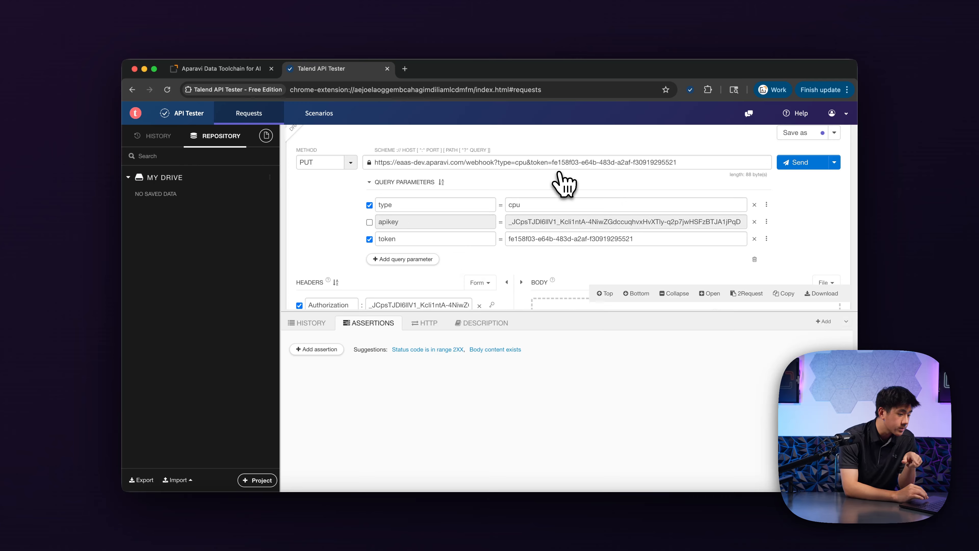
pyautogui.scroll(-4, 558, 174)
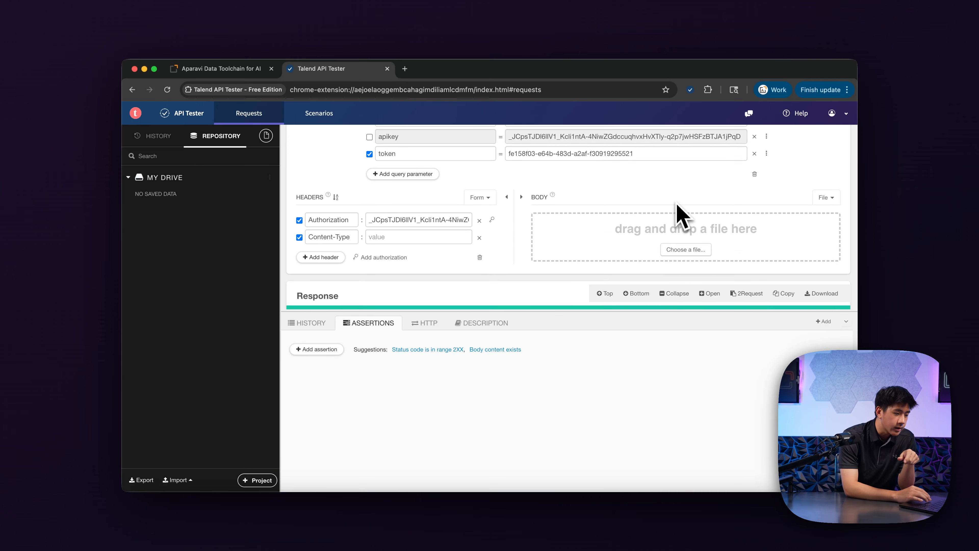
pyautogui.click(827, 198)
pyautogui.click(662, 188)
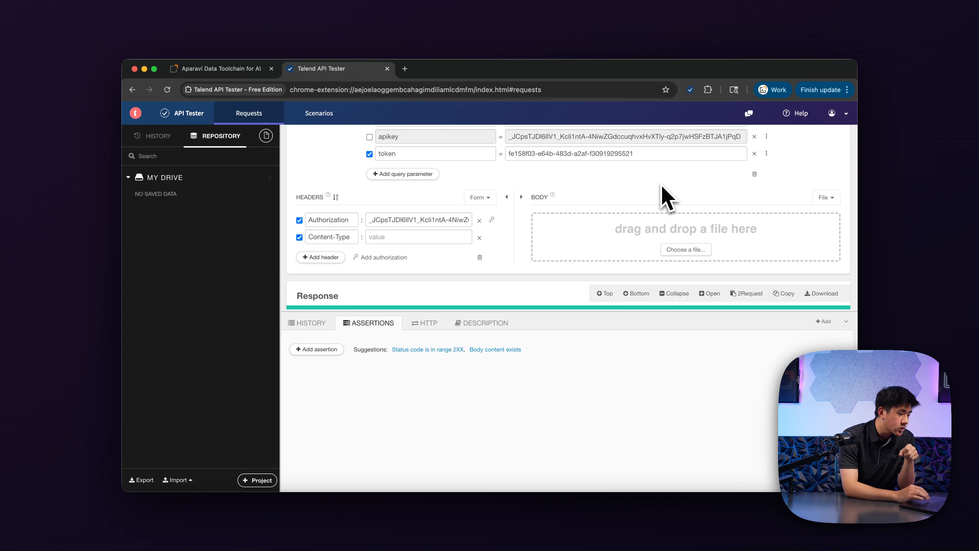
pyautogui.click(825, 198)
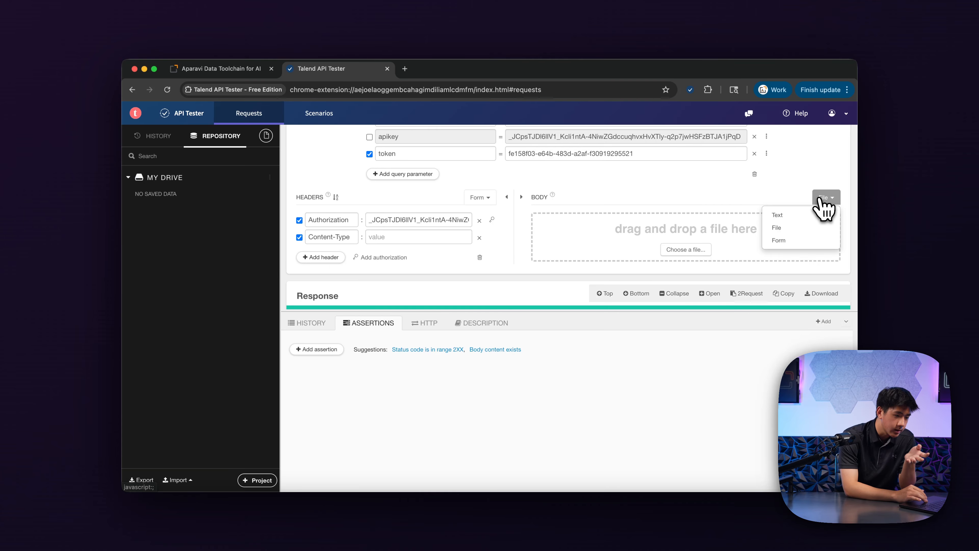
pyautogui.click(809, 215)
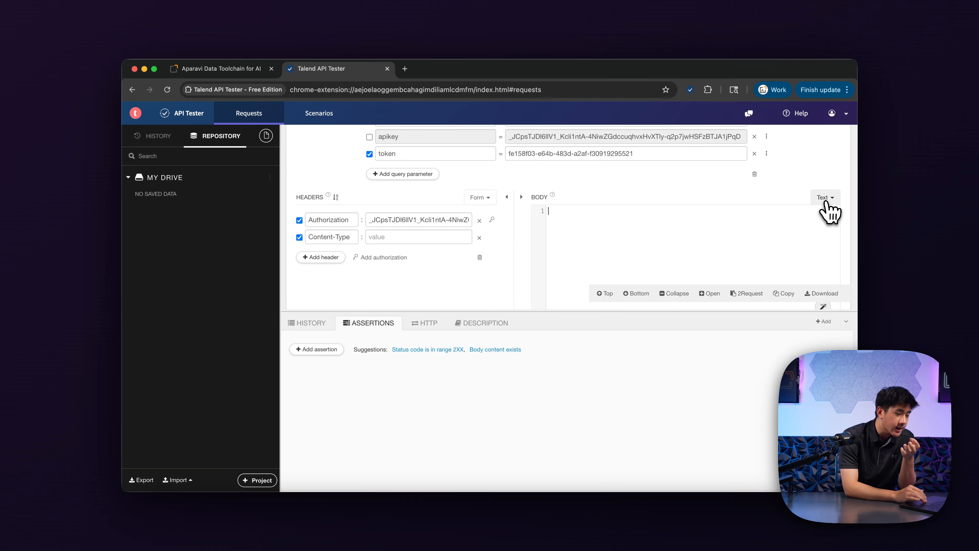
pyautogui.click(825, 198)
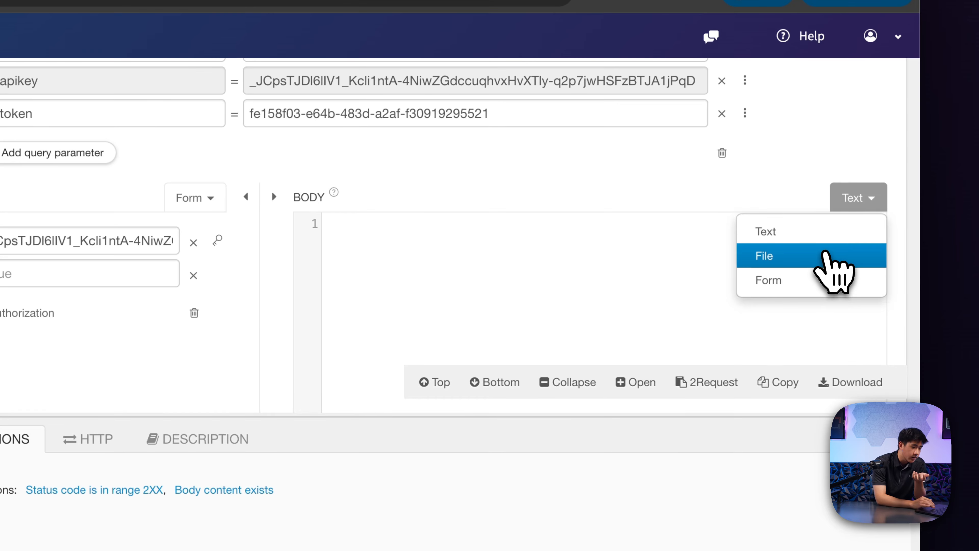
pyautogui.click(811, 227)
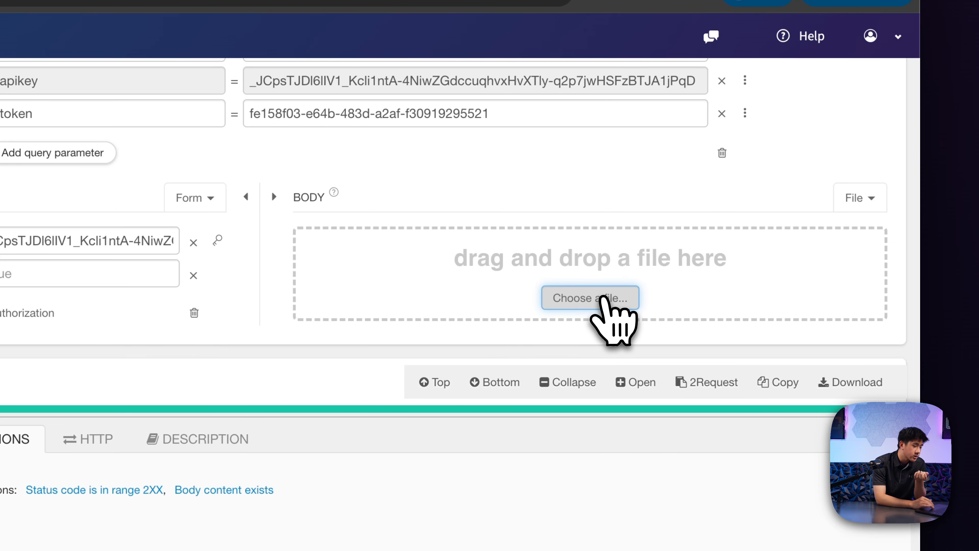
# Attach REELS_02_WEBINAR_V2.mp3 from Downloads as the request body and send the PUT request to the webhook
pyautogui.click(593, 298)
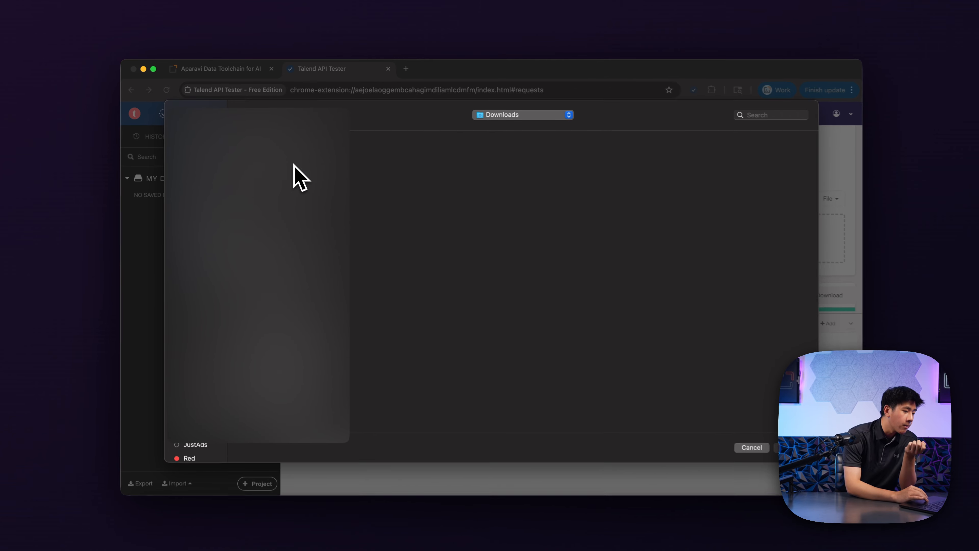
pyautogui.click(243, 271)
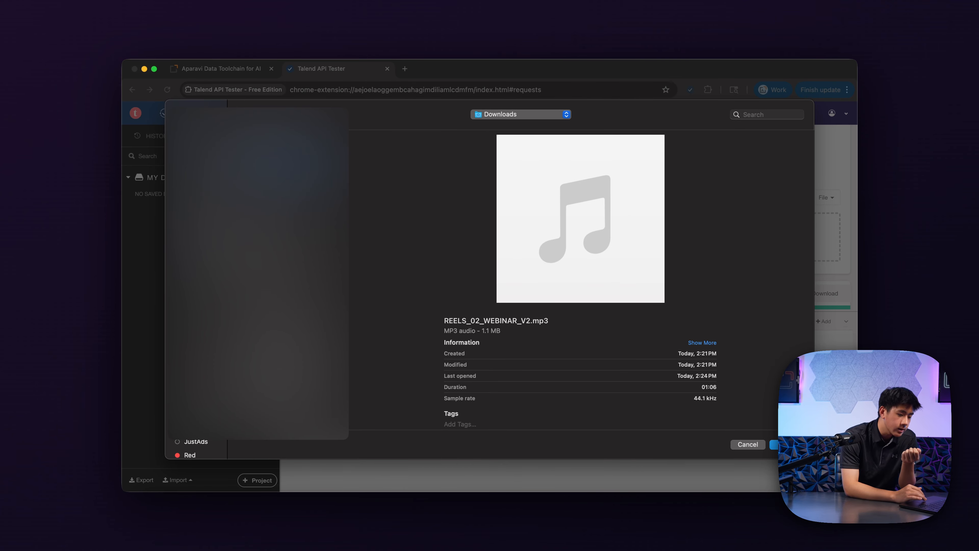
pyautogui.click(782, 444)
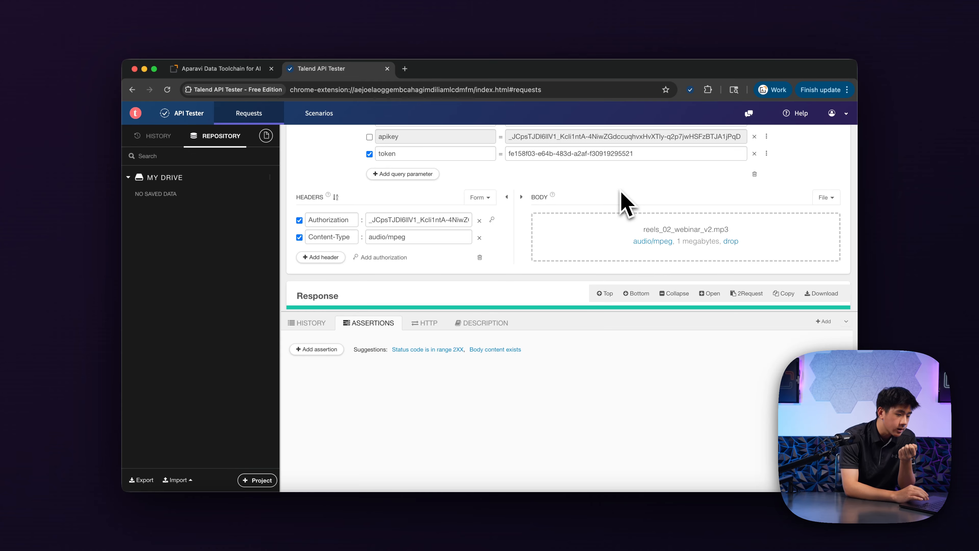
pyautogui.scroll(5, 626, 204)
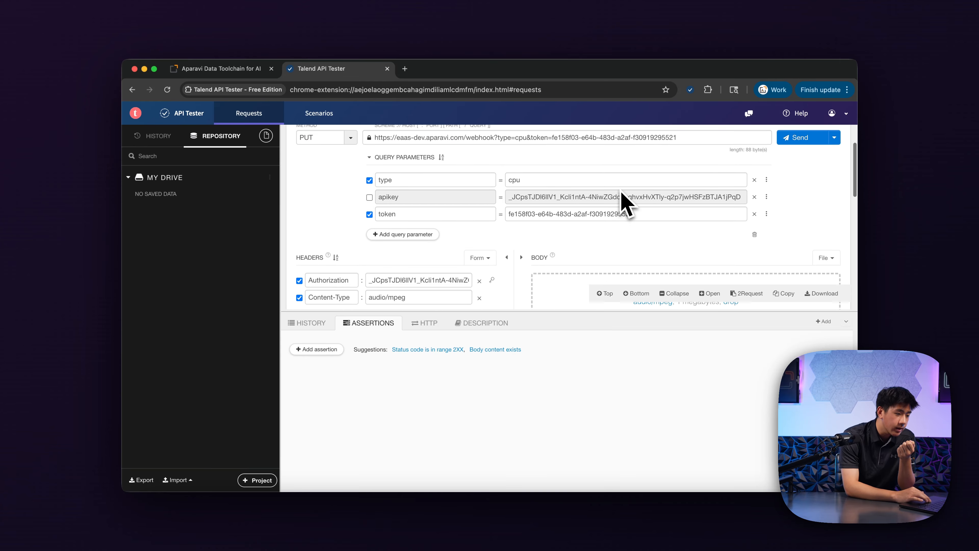
pyautogui.click(796, 184)
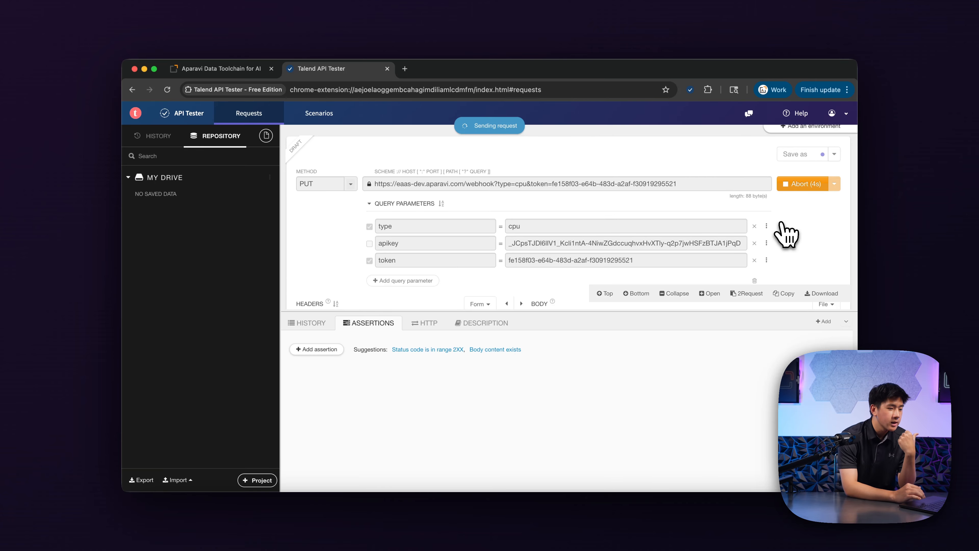
# Switch to the Aparavi project and review the running pipeline from Web Hook through to HTTP Results
pyautogui.scroll(-3, 787, 235)
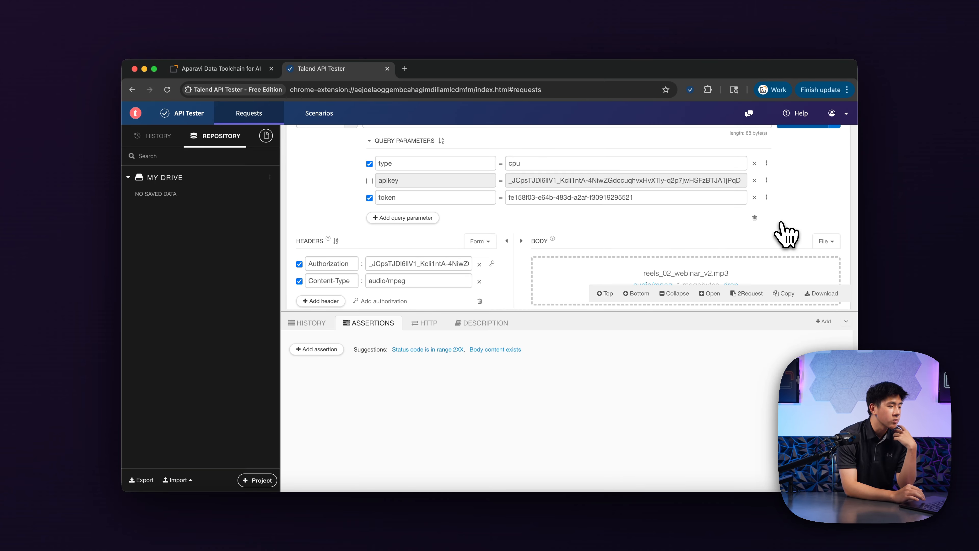
pyautogui.click(236, 70)
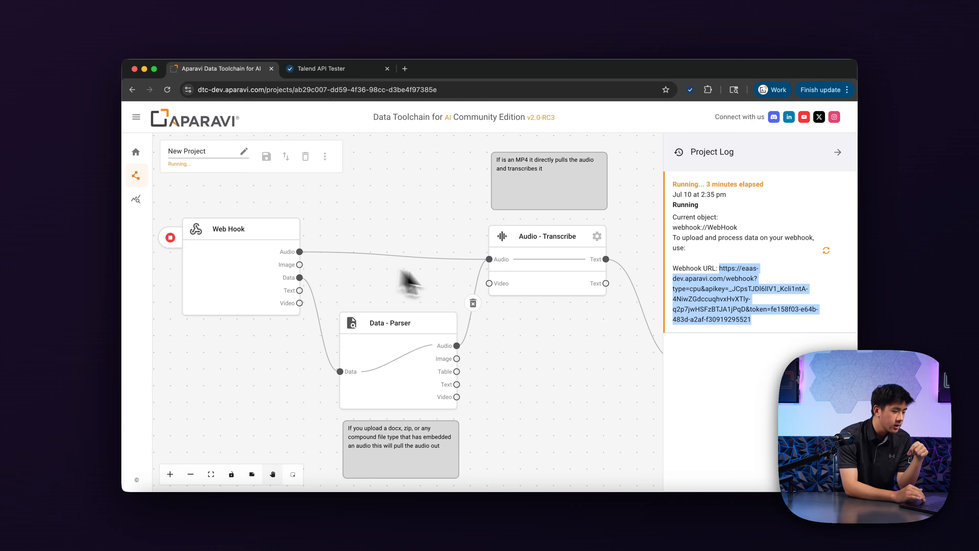
pyautogui.scroll(-3, 411, 264)
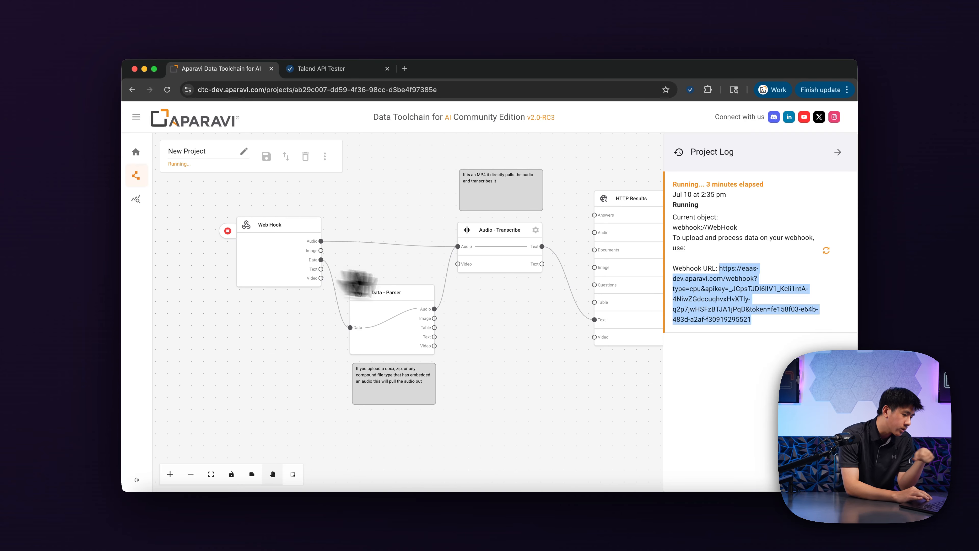
pyautogui.moveTo(540, 301); pyautogui.dragTo(470, 295)
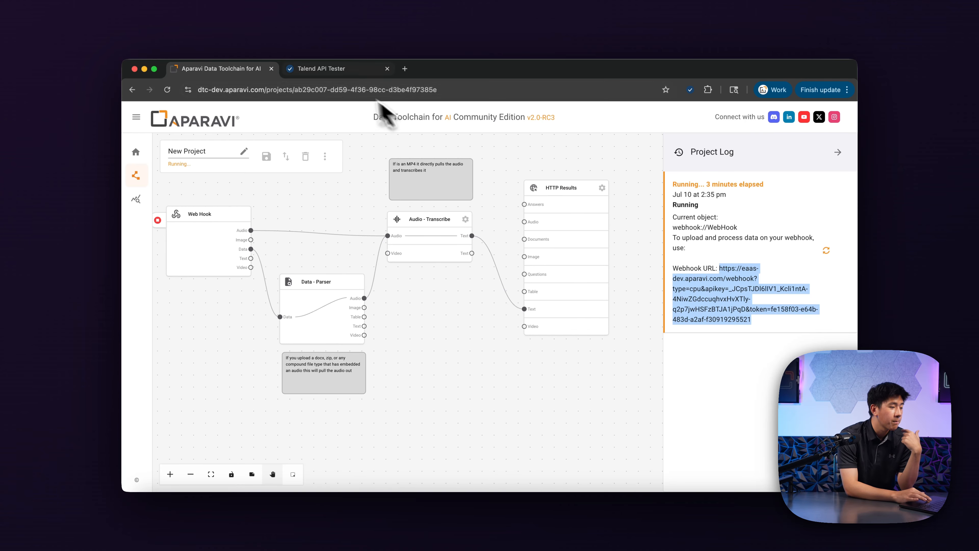
# Return to Talend API Tester and enlarge the request pane to view the whole response body
pyautogui.click(334, 70)
pyautogui.scroll(-3, 693, 231)
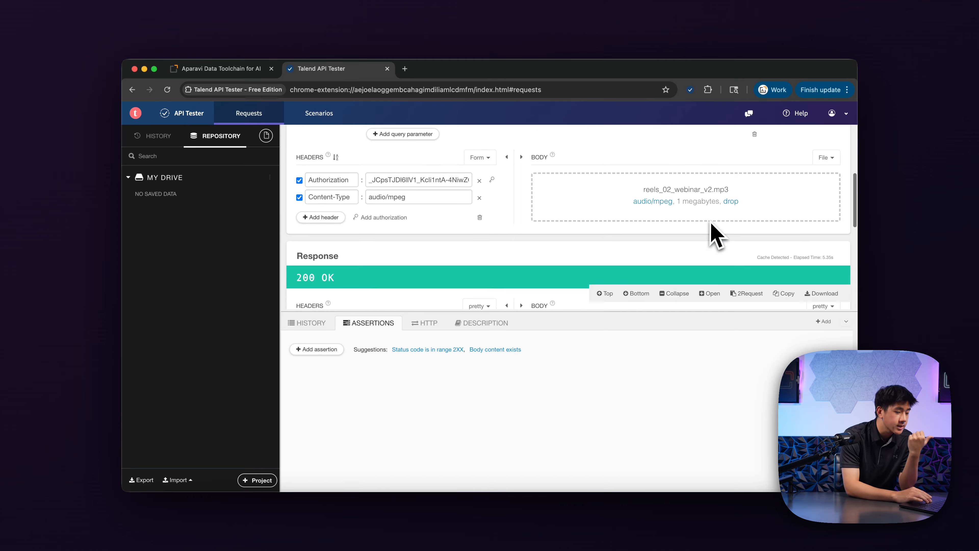
pyautogui.scroll(-5, 711, 231)
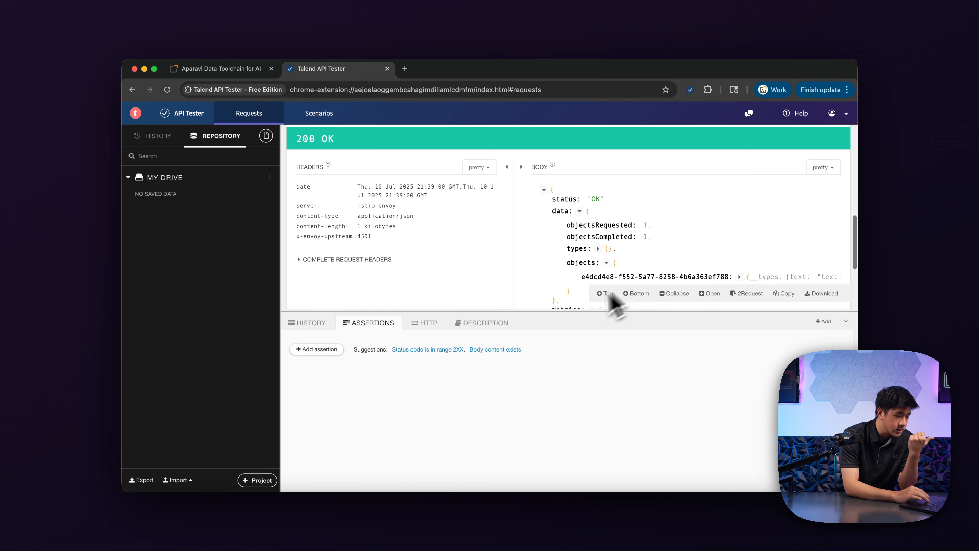
pyautogui.moveTo(563, 311); pyautogui.dragTo(563, 459)
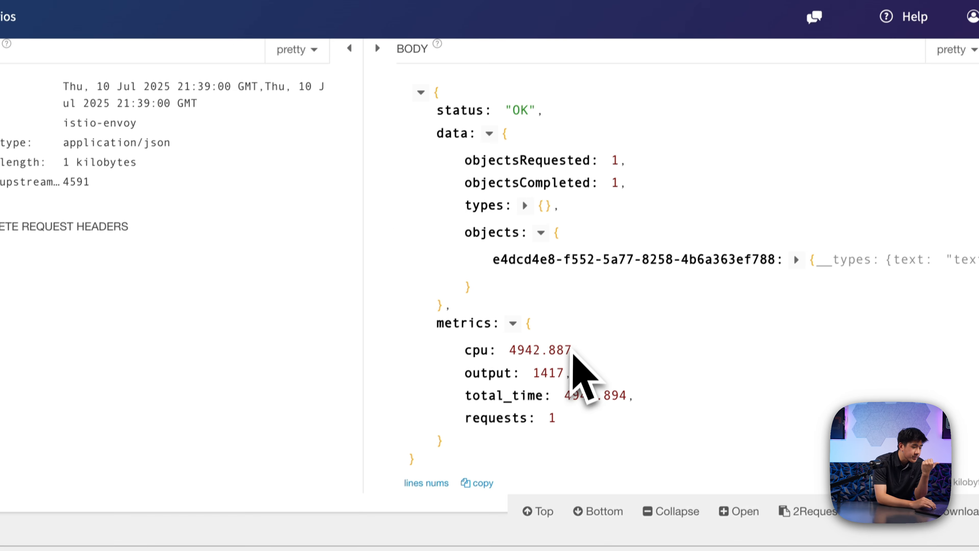
pyautogui.scroll(1, 573, 352)
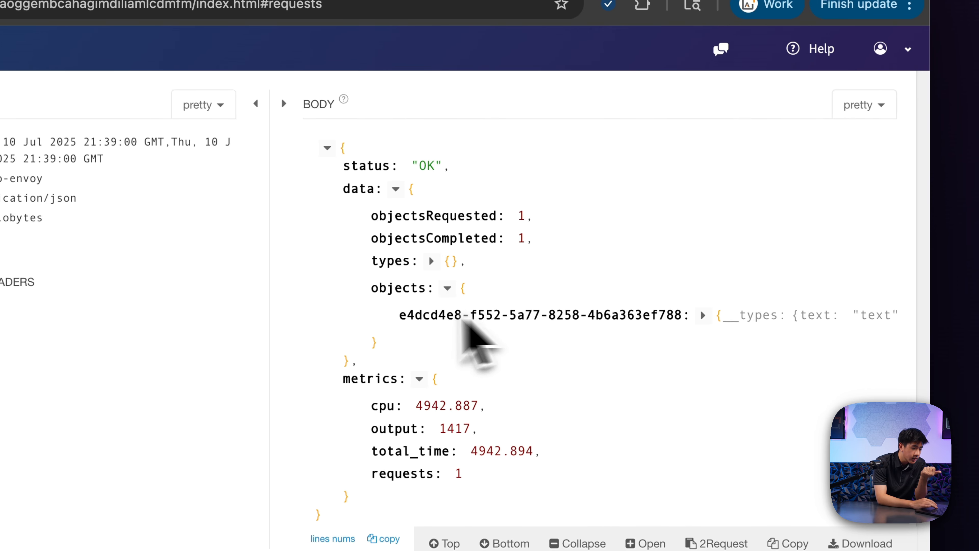
# Expand the returned object under objects and its text array to reveal the transcript
pyautogui.moveTo(400, 315); pyautogui.dragTo(682, 322)
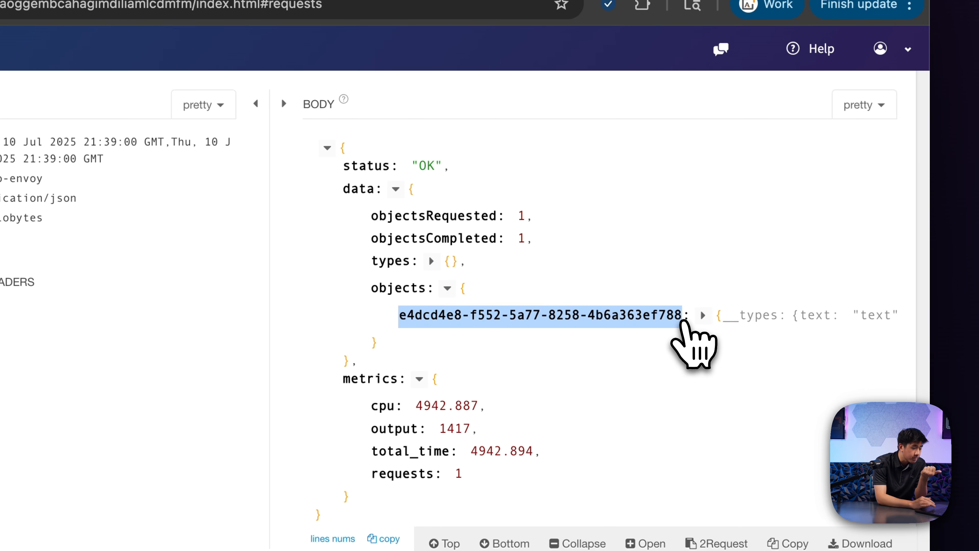
pyautogui.click(703, 315)
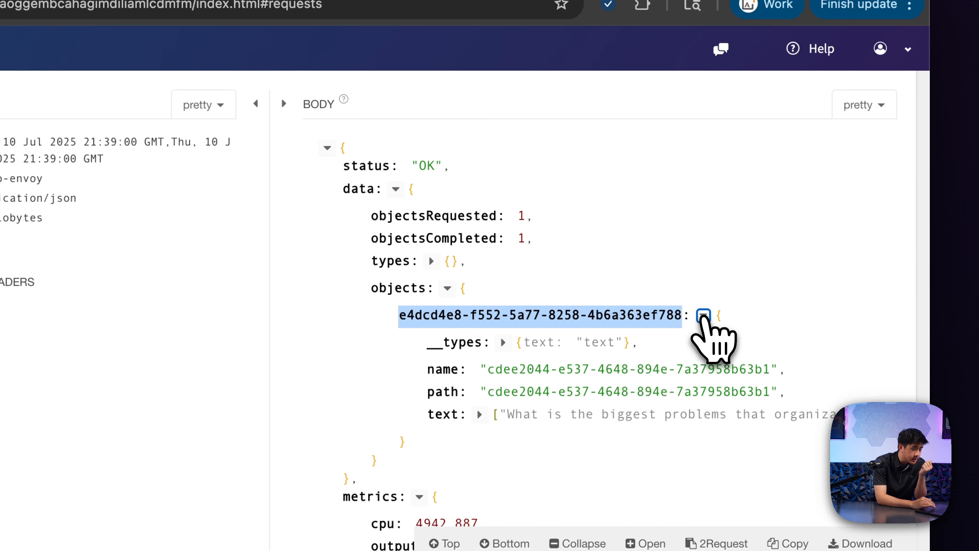
pyautogui.scroll(-3, 631, 376)
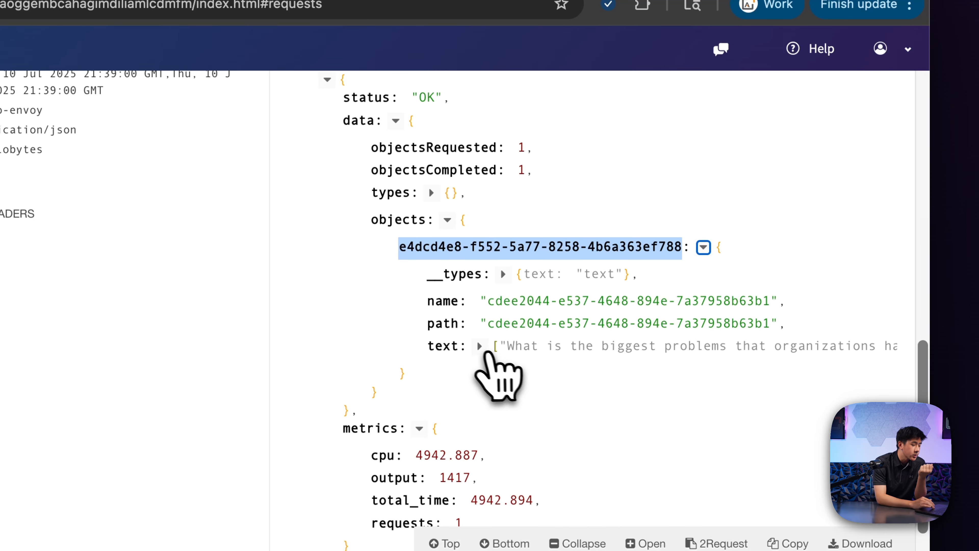
pyautogui.click(479, 346)
pyautogui.hscroll(3, 531, 401)
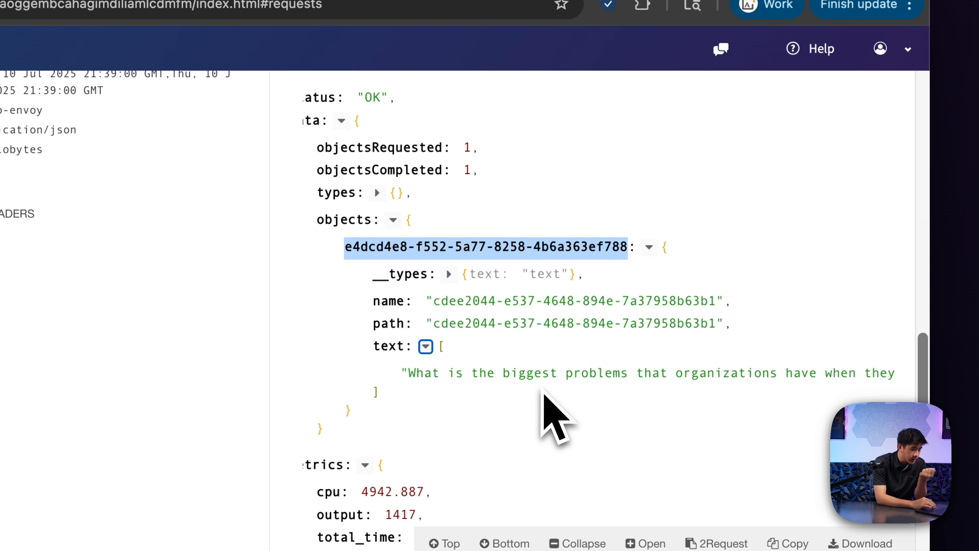
# Select and copy the entire transcript string in the response's text array, through to its closing quote
pyautogui.click(428, 389)
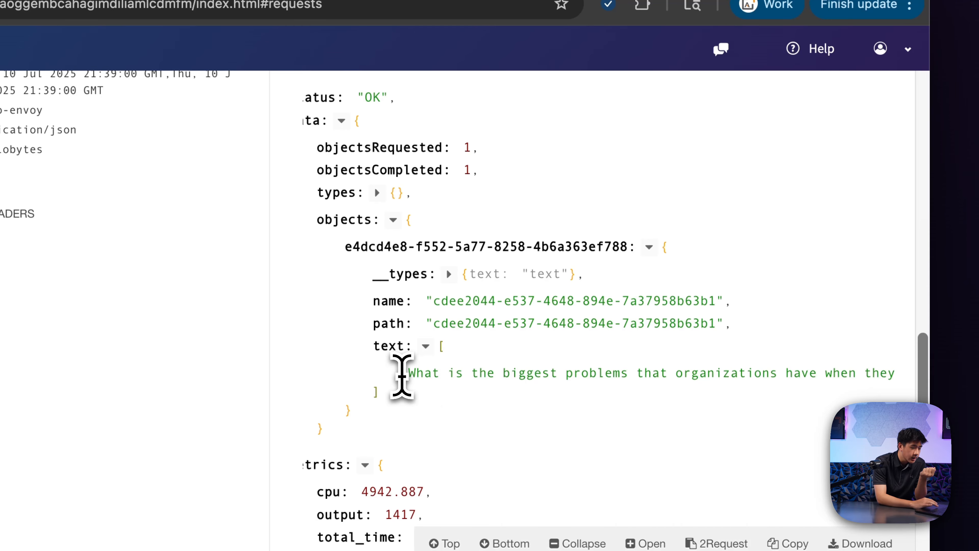
pyautogui.moveTo(402, 376); pyautogui.dragTo(907, 391)
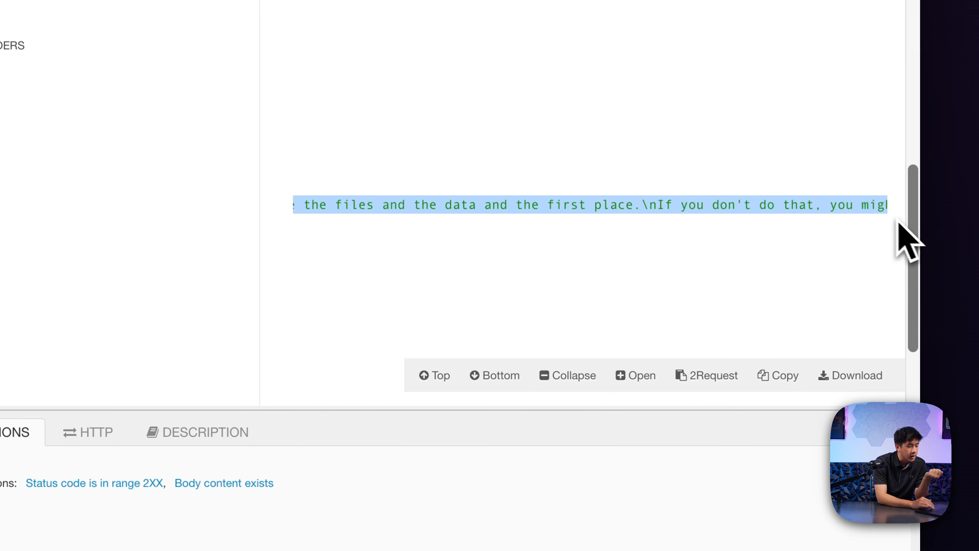
pyautogui.moveTo(898, 219); pyautogui.dragTo(889, 195)
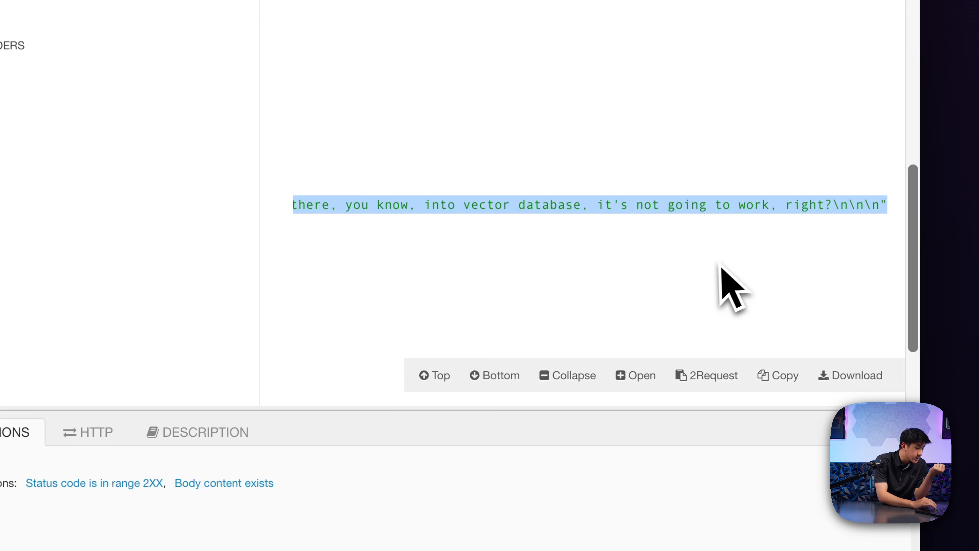
pyautogui.click(684, 317)
# Switch to Sublime Text, replace the file's contents with the copied transcript, and delete the JSON lines following it
pyautogui.click(271, 503)
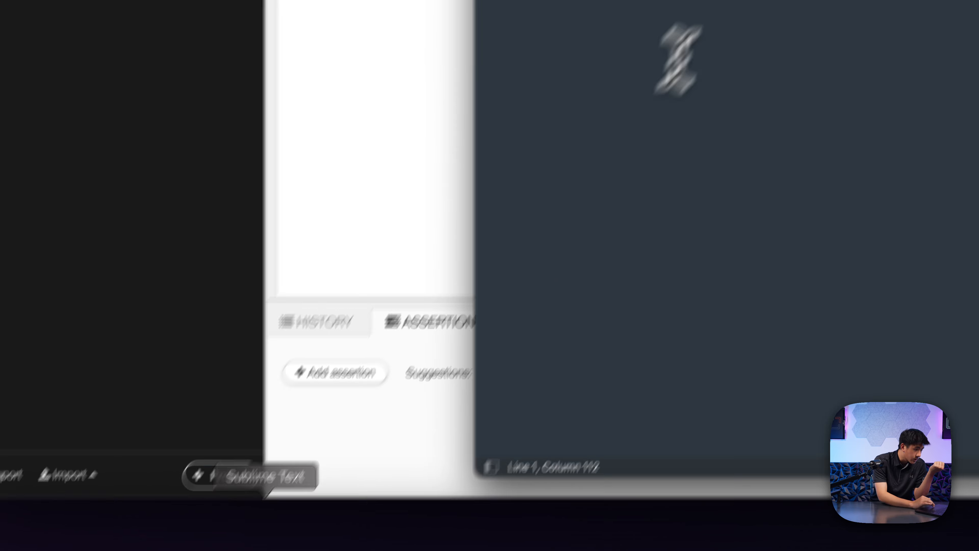
pyautogui.press('super+v')
pyautogui.press('super+a')
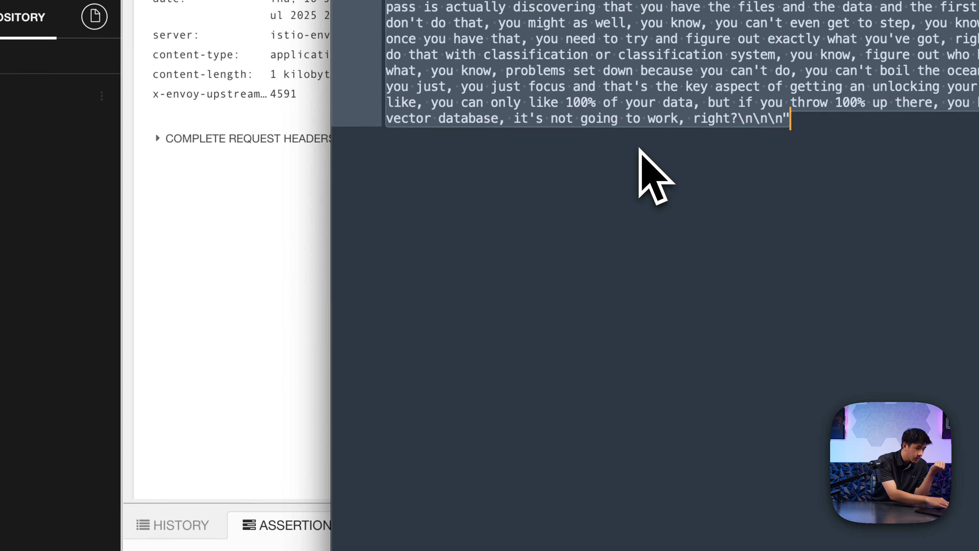
pyautogui.press('BackSpace')
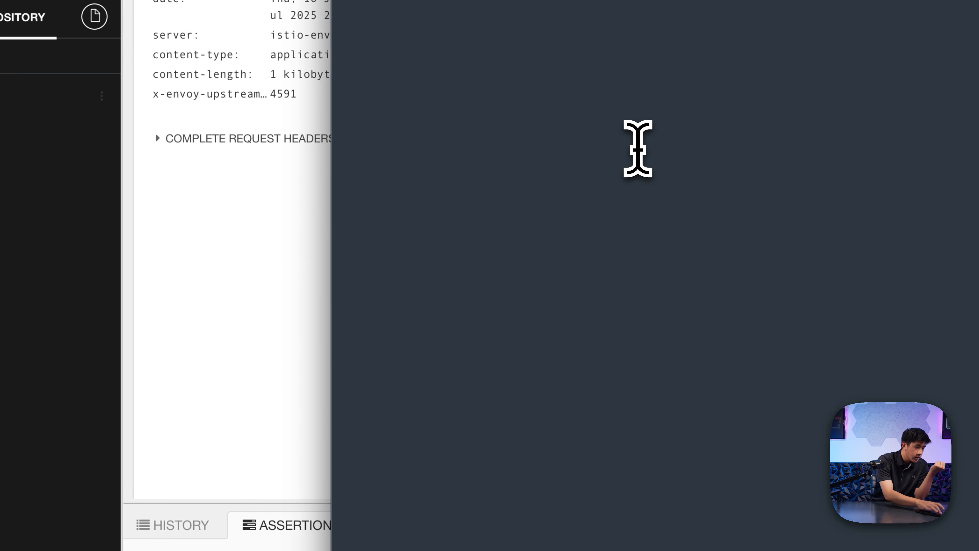
pyautogui.write('"What is the biggest problems that organizations have when they\'re trying to retrieve these vast amounts of unstructured data?\\nThe biggest problem they have by far is you have two billion files, what the heck are they?\\nYou cannot feed two billion files into vector database.\\nIt will take you years to do and it will cost you millions of dollars.\\nThe first pass is actually discovering that you have the files and the data and the first place.\\nIf you don\'t do that, you might as well, you know, you can\'t even get to step, you know, D.\\nIf you, once you have that, you need to try and figure out exactly what you\'ve got, right?\\nAnd you can do that with classification or classification system, you know, figure out who has rights to what, you know, problems set down because you can\'t do, you can\'t boil the ocean, right?\\nSo you just, you just focus and that\'s the key aspect of getting an unlocking your data.\\nIt\'s like, you can only like 100% of your data, but if you throw 100% up there, you know, into vector database, it\'s not going to work, right?\\n\\n\\n" ] } } }, "metrics":{ "cpu": 4942.887, "output": 1417, "total_time": 4942.894, "requests": 1 } }')
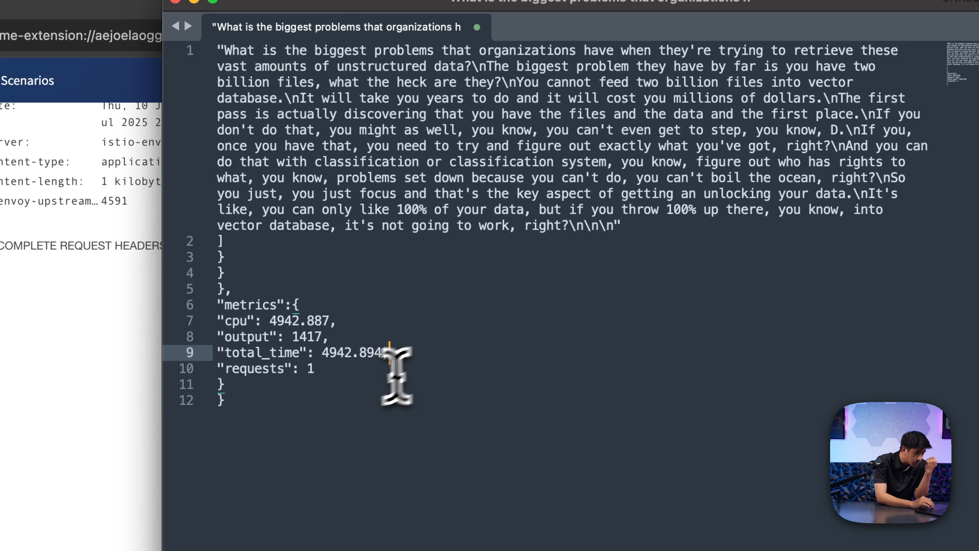
pyautogui.moveTo(356, 400); pyautogui.dragTo(695, 234)
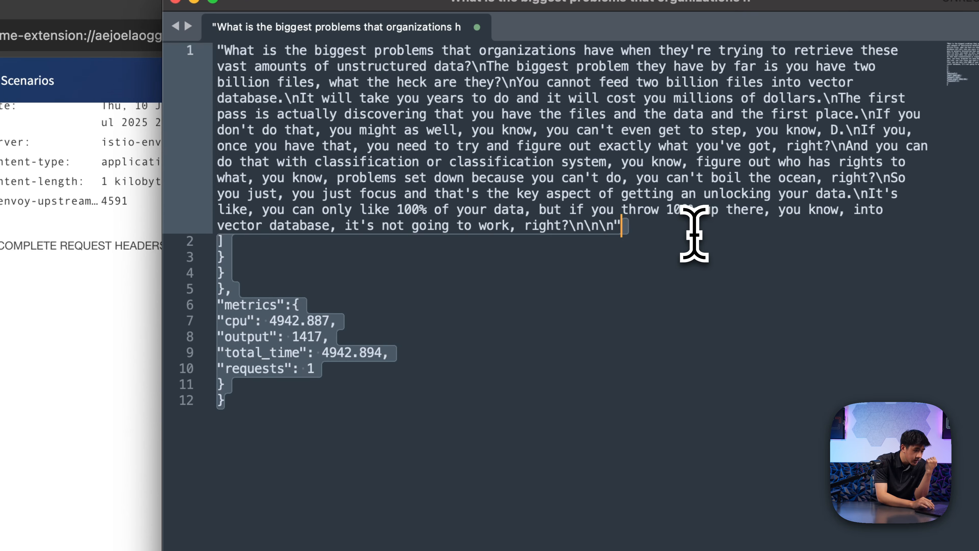
pyautogui.press('BackSpace')
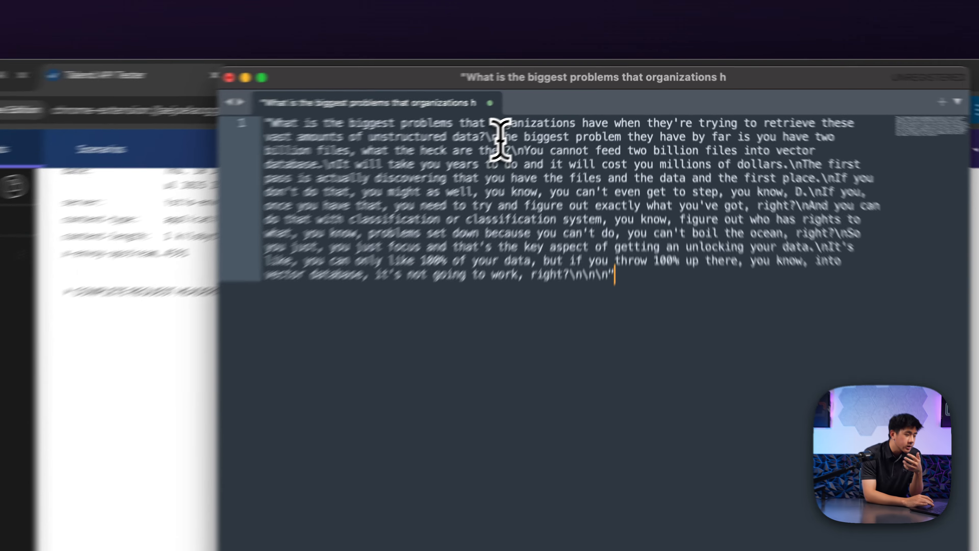
# Insert line breaks after the first six \n markers so the transcript's opening sentences each start on a new line
pyautogui.click(558, 106)
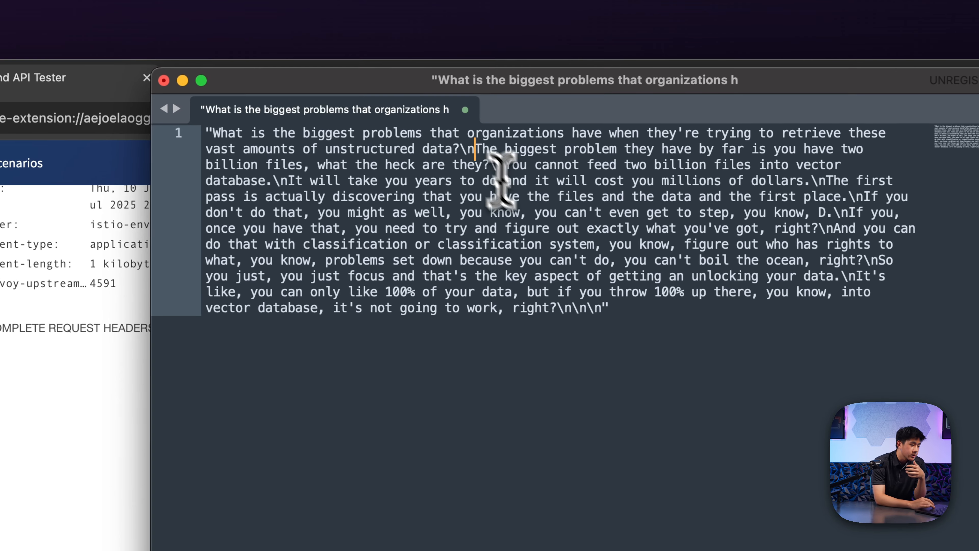
pyautogui.press('Return')
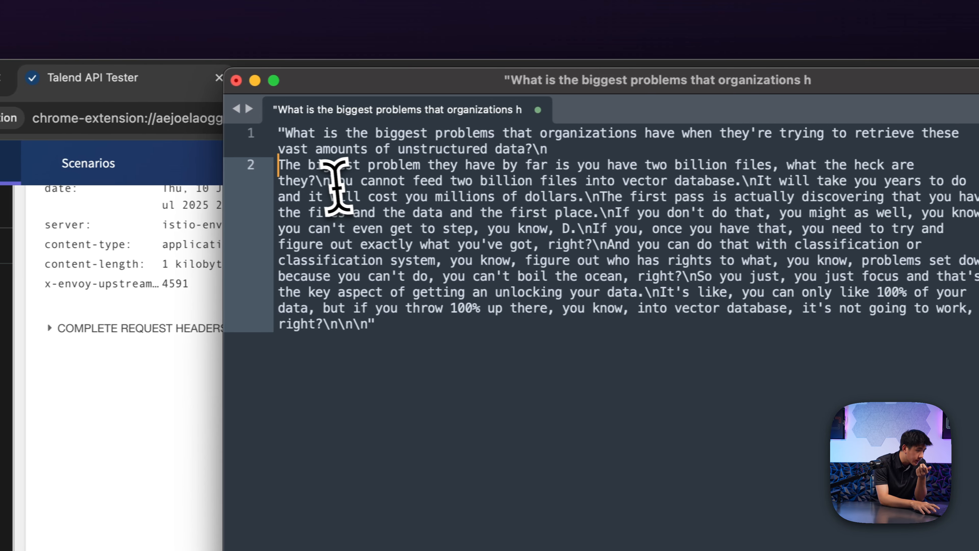
pyautogui.click(332, 181)
pyautogui.press('Return')
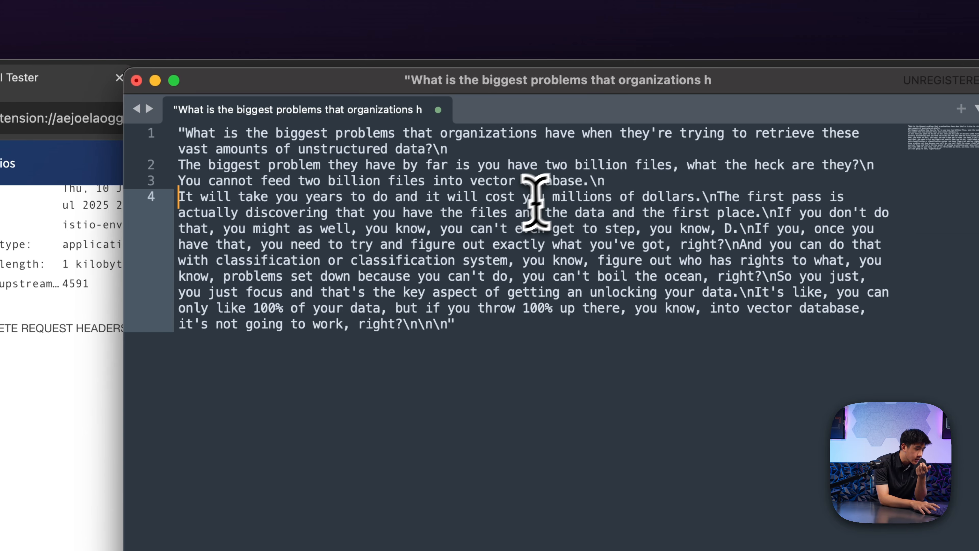
pyautogui.click(716, 197)
pyautogui.press('Return')
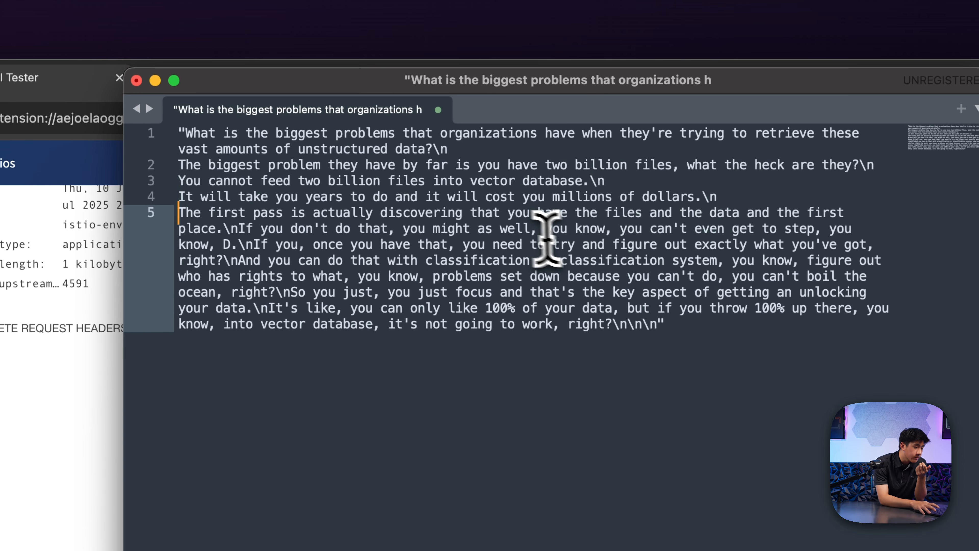
pyautogui.click(239, 228)
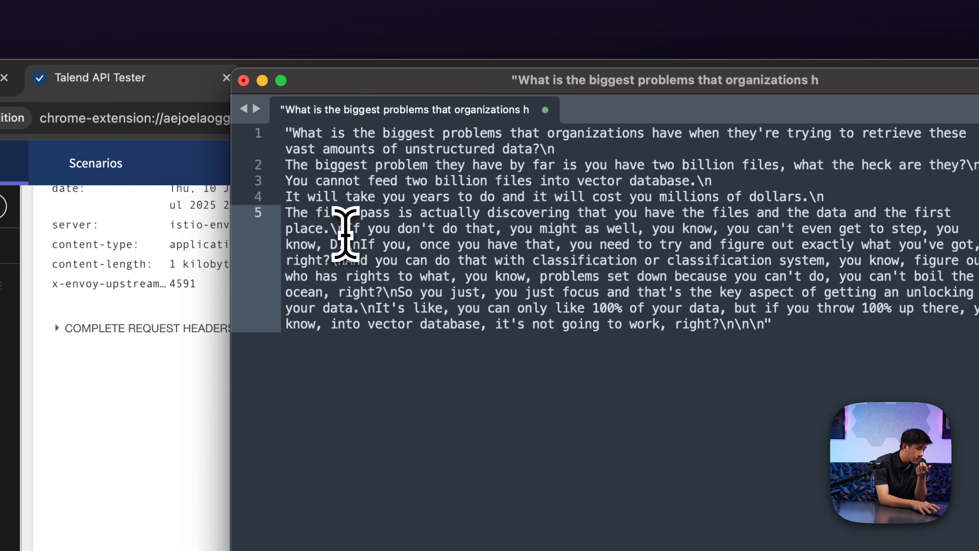
pyautogui.press('Return')
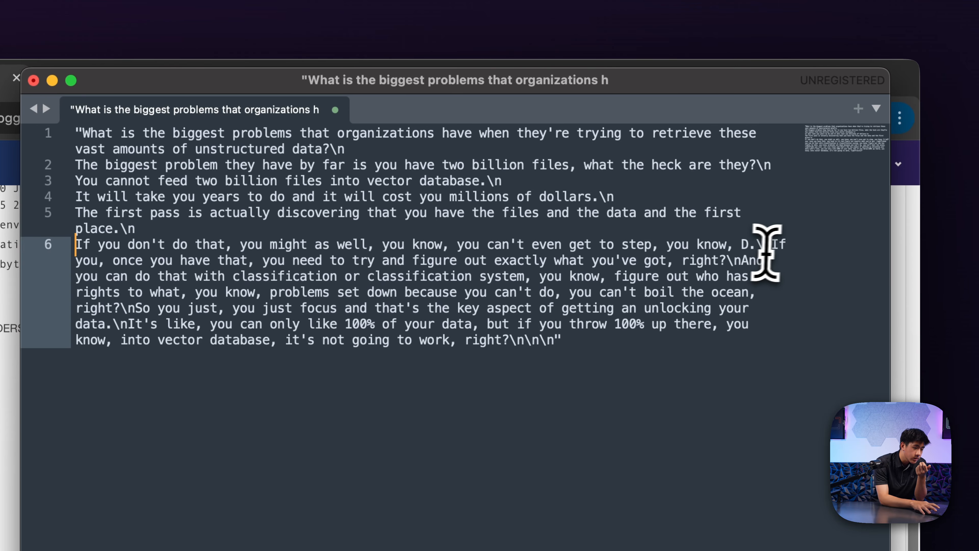
pyautogui.click(797, 245)
pyautogui.press('Return')
pyautogui.click(412, 213)
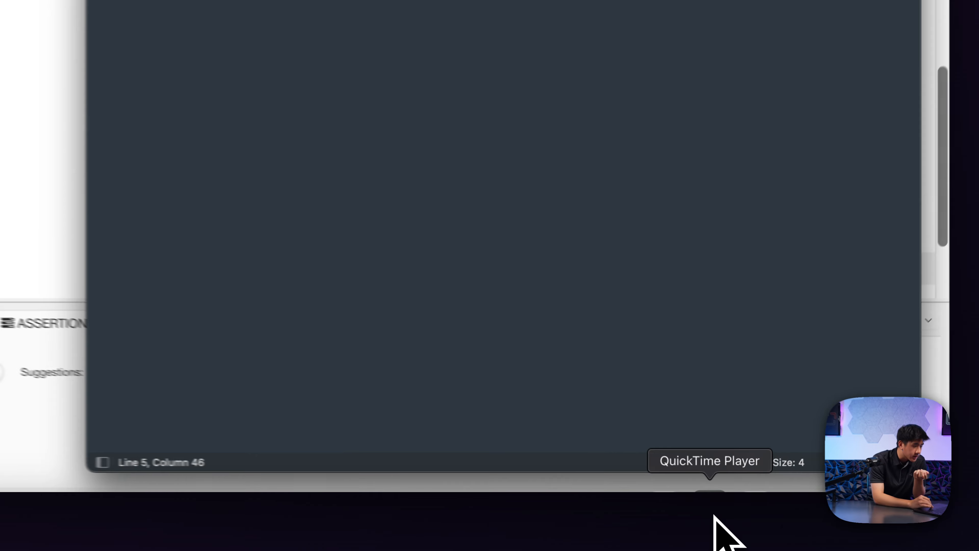
# Switch to QuickTime Player, play REELS_02_WEBINAR_V2.mp3 from the start to compare with the transcript, and pause at about 8 seconds
pyautogui.click(734, 507)
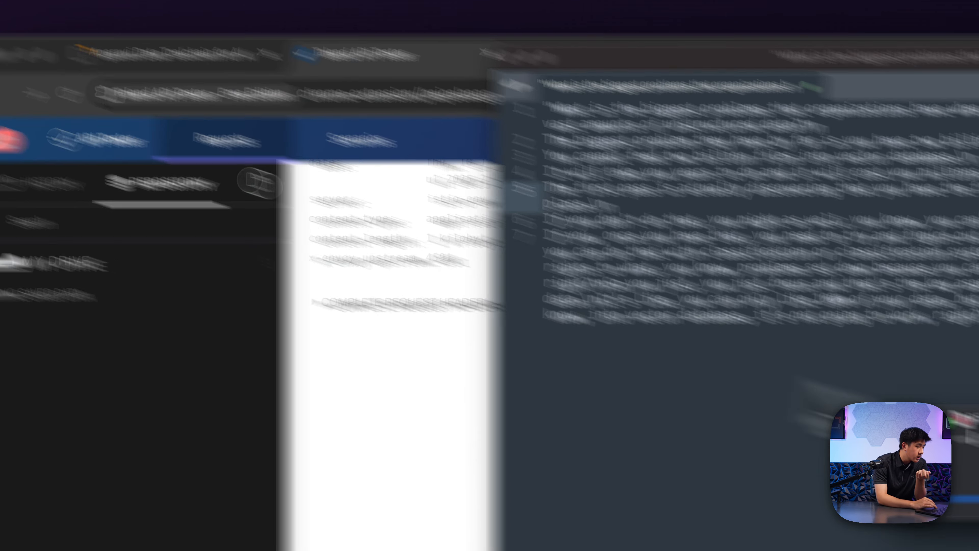
pyautogui.moveTo(549, 256); pyautogui.dragTo(500, 255)
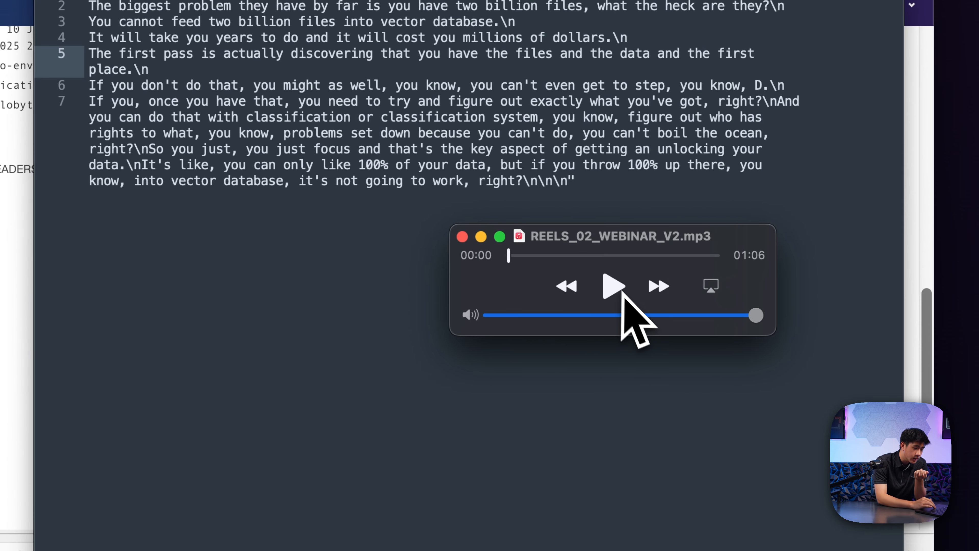
pyautogui.click(612, 285)
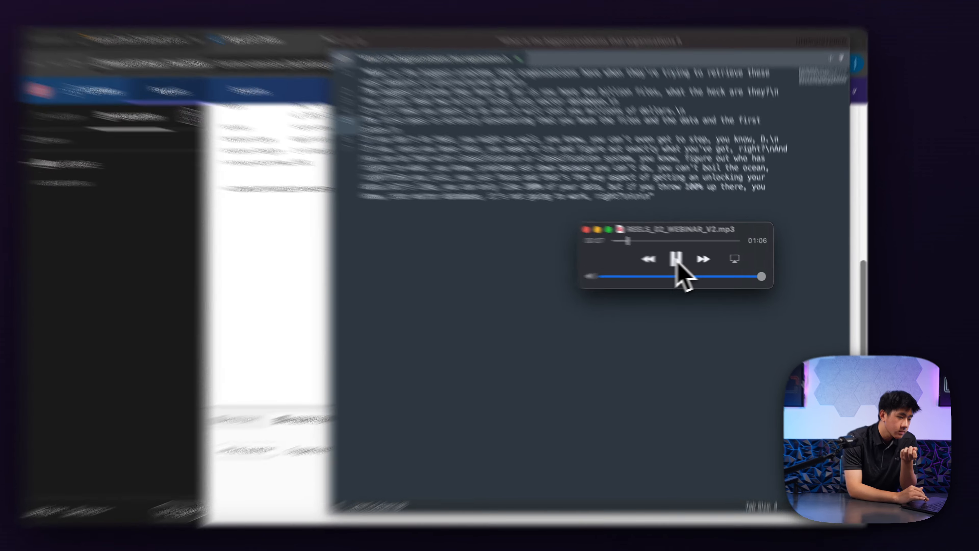
pyautogui.click(691, 261)
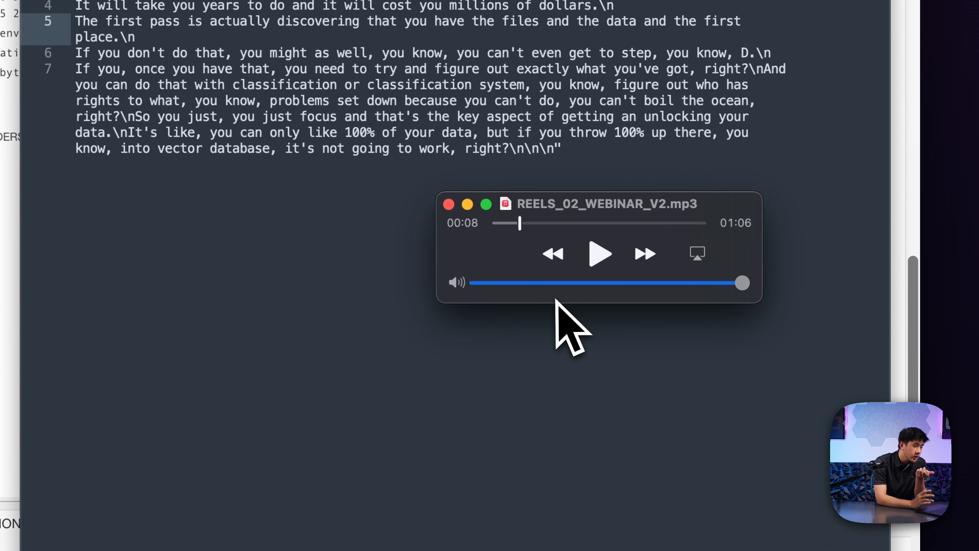